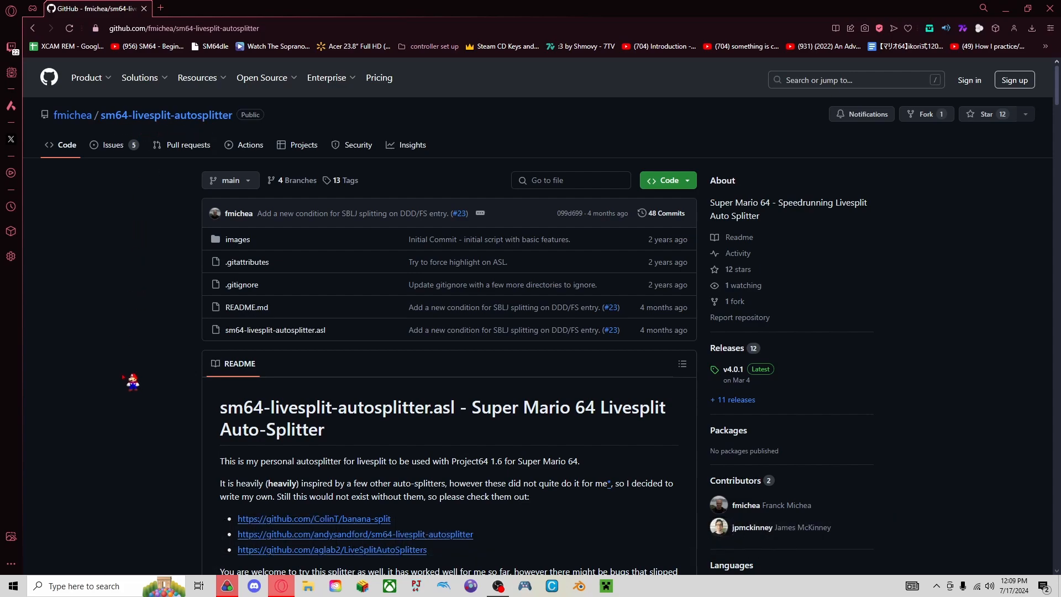
# Download sm64-livesplit-autosplitter.asl from the v3.0.0 release on the repository's releases page.
pyautogui.scroll(-2, 133, 381)
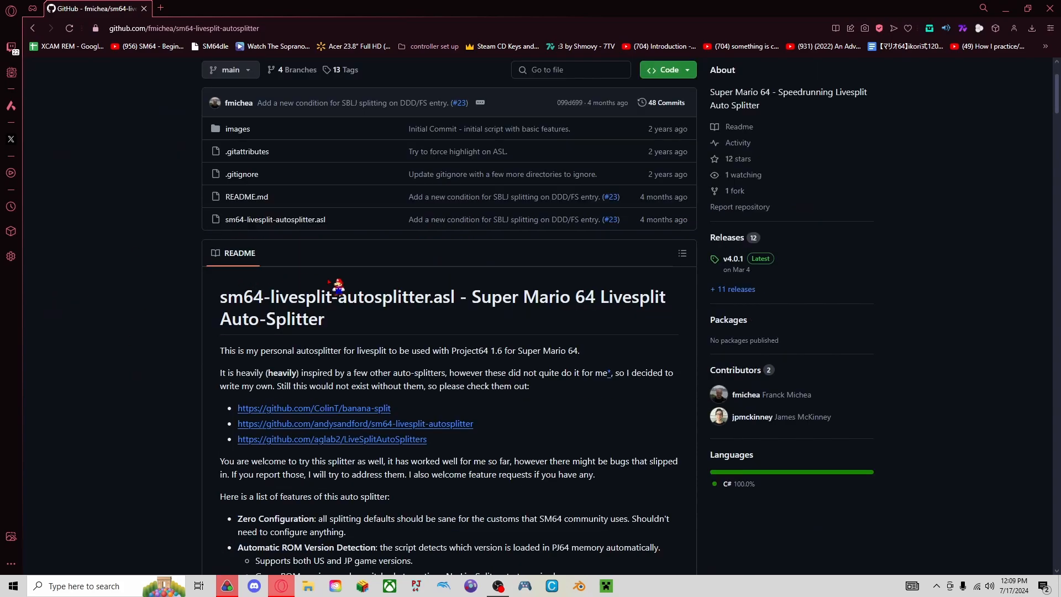
pyautogui.click(735, 239)
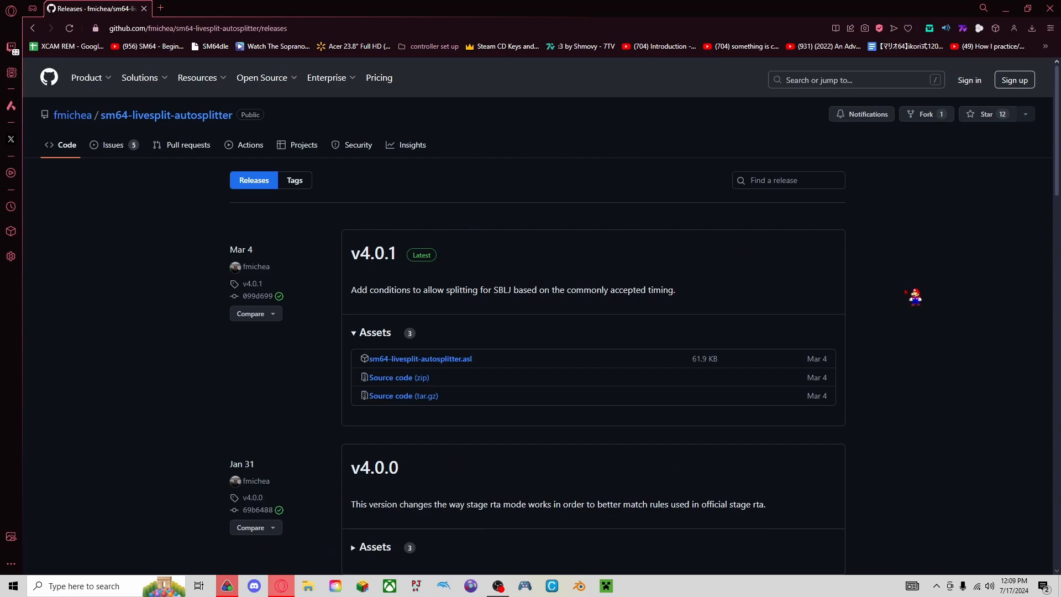
pyautogui.scroll(-1, 914, 309)
pyautogui.scroll(-2, 881, 298)
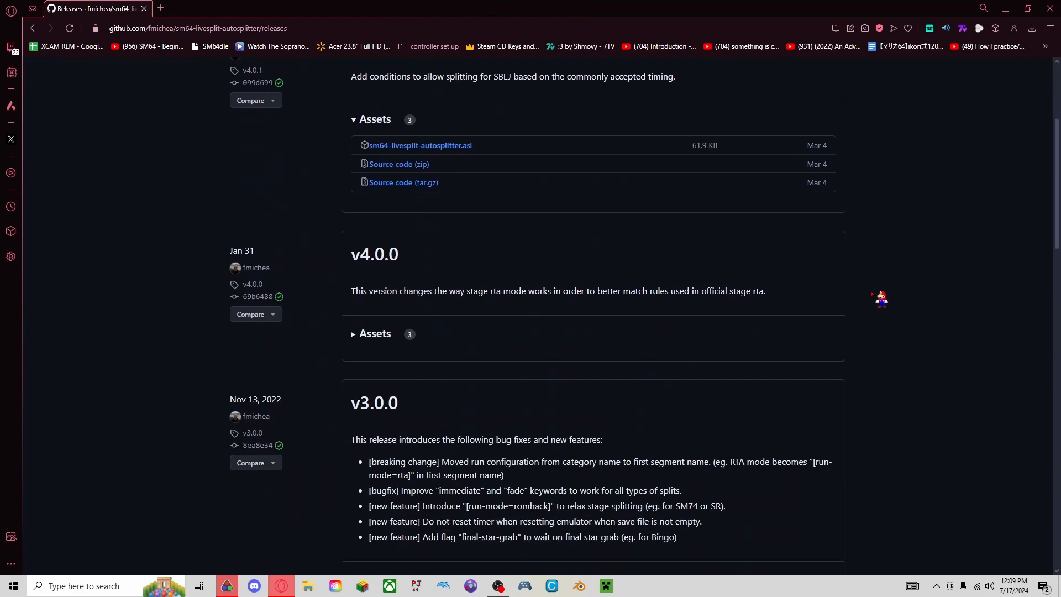
pyautogui.scroll(-2, 420, 404)
pyautogui.click(369, 464)
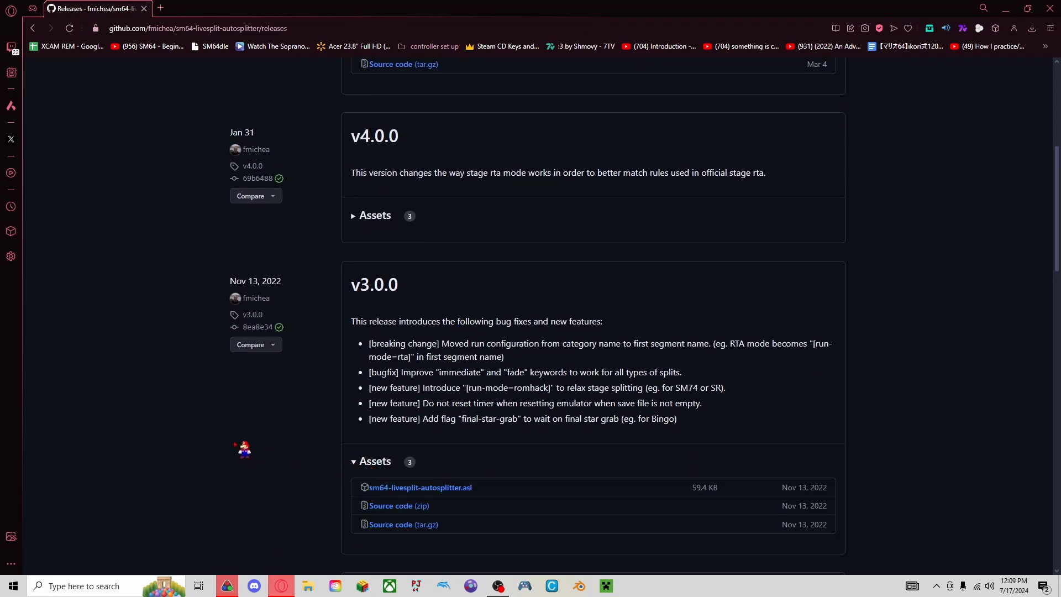
pyautogui.scroll(-2, 232, 439)
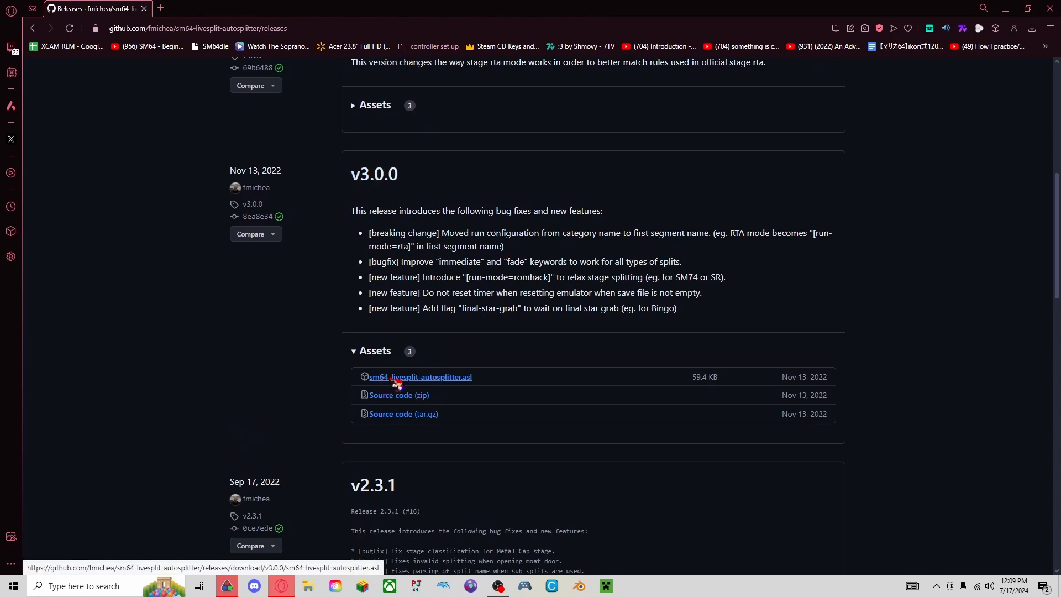
pyautogui.click(460, 381)
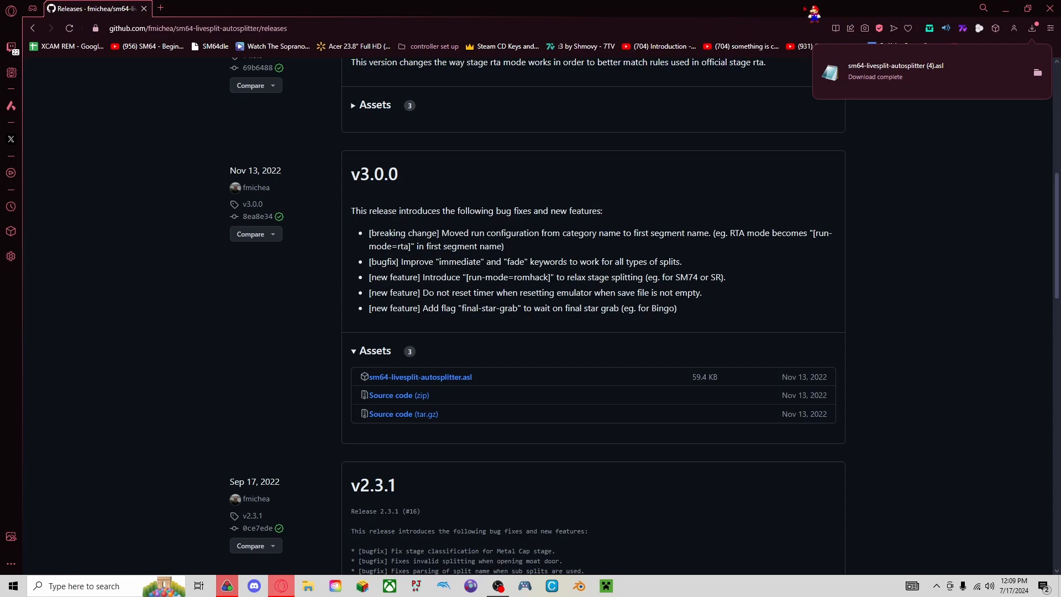
# Minimize the browser and move the LiveSplit timer window into clear view on the desktop.
pyautogui.click(1005, 8)
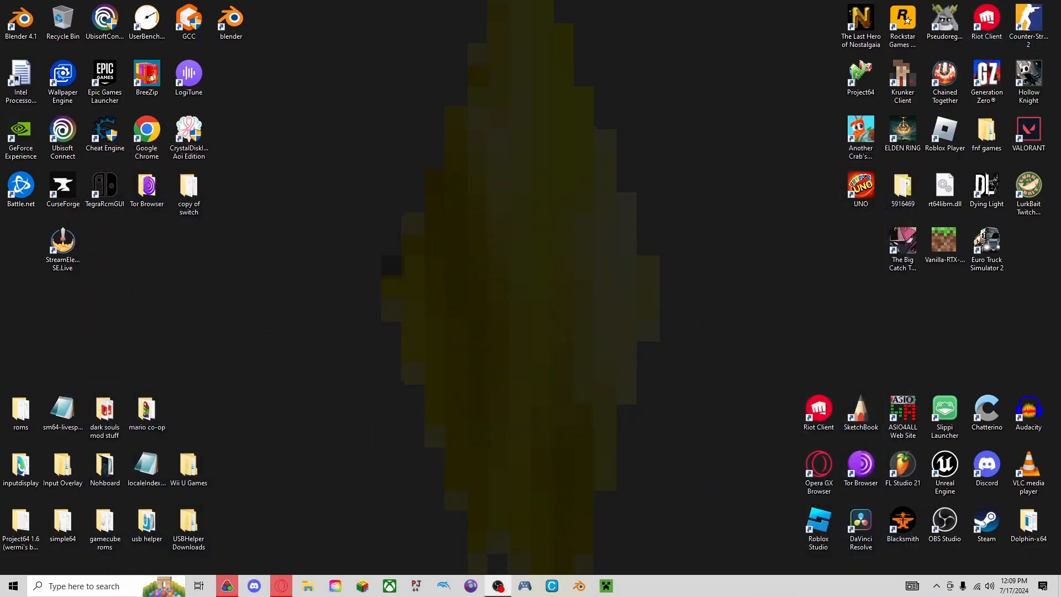
pyautogui.moveTo(1060, 71); pyautogui.dragTo(197, 106)
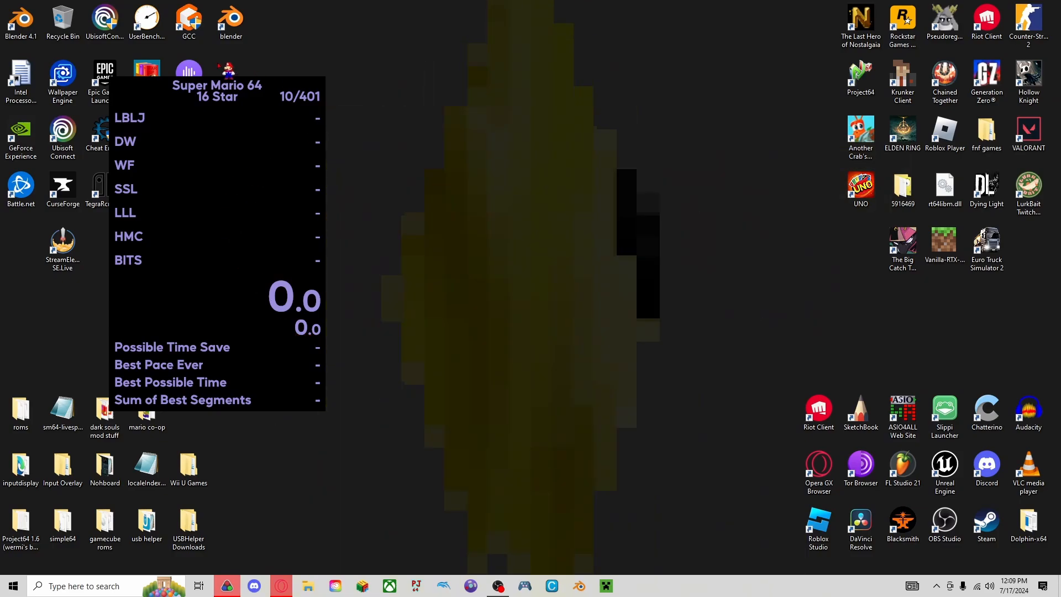
pyautogui.moveTo(265, 108); pyautogui.dragTo(262, 89)
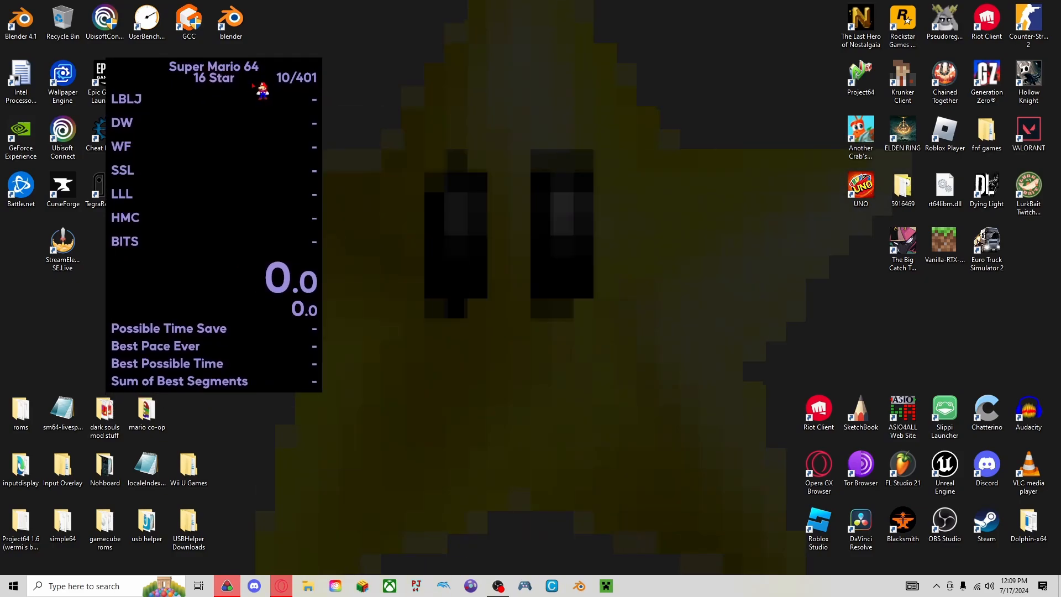
pyautogui.moveTo(253, 84); pyautogui.dragTo(269, 76)
# Open the timer's layout for editing and add a Scriptable Auto Splitter component.
pyautogui.rightClick(257, 70)
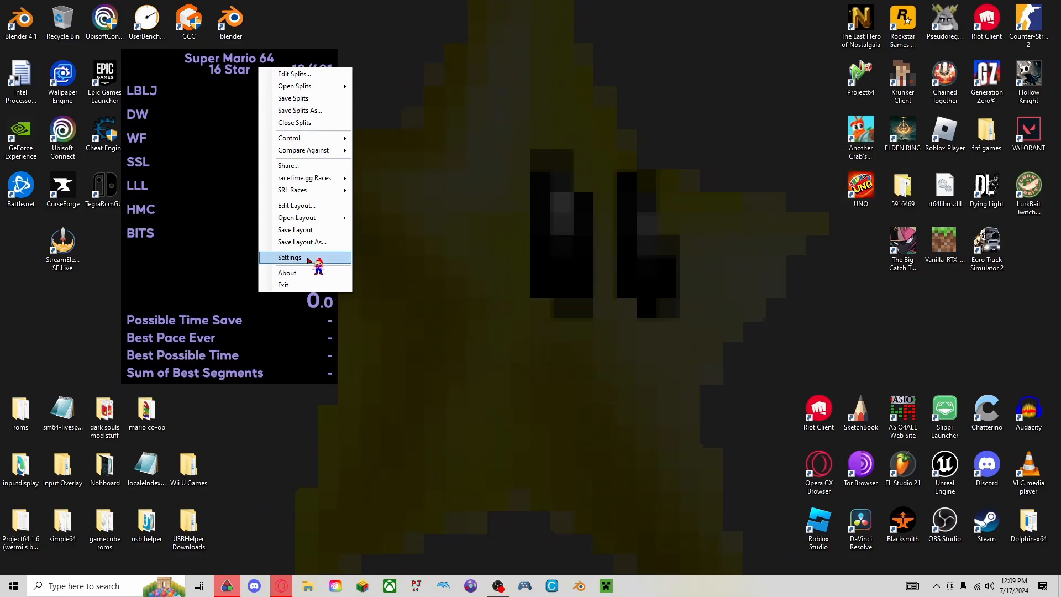
pyautogui.click(301, 210)
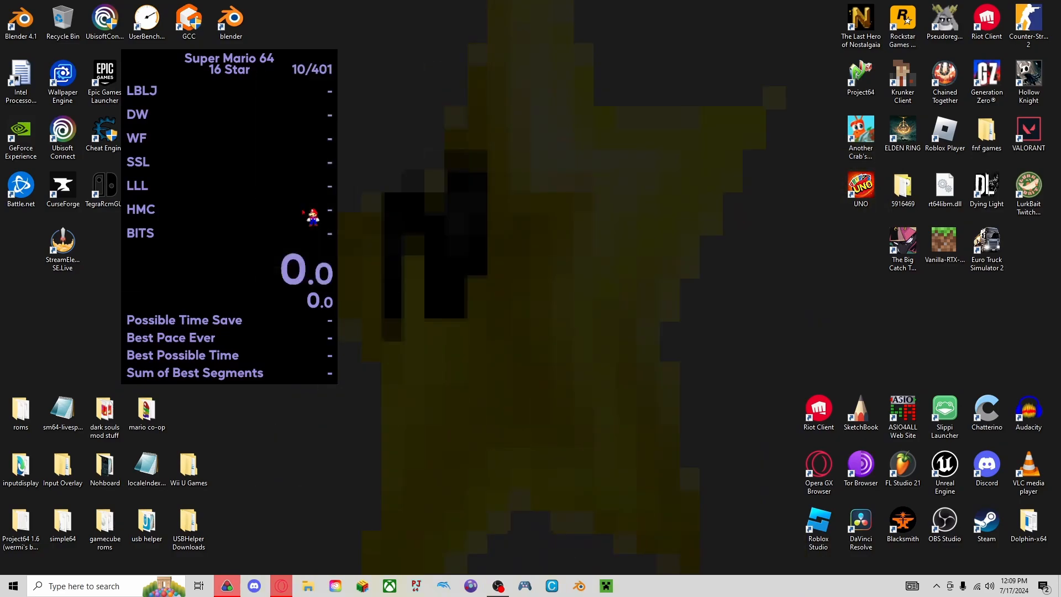
pyautogui.moveTo(232, 138); pyautogui.dragTo(234, 139)
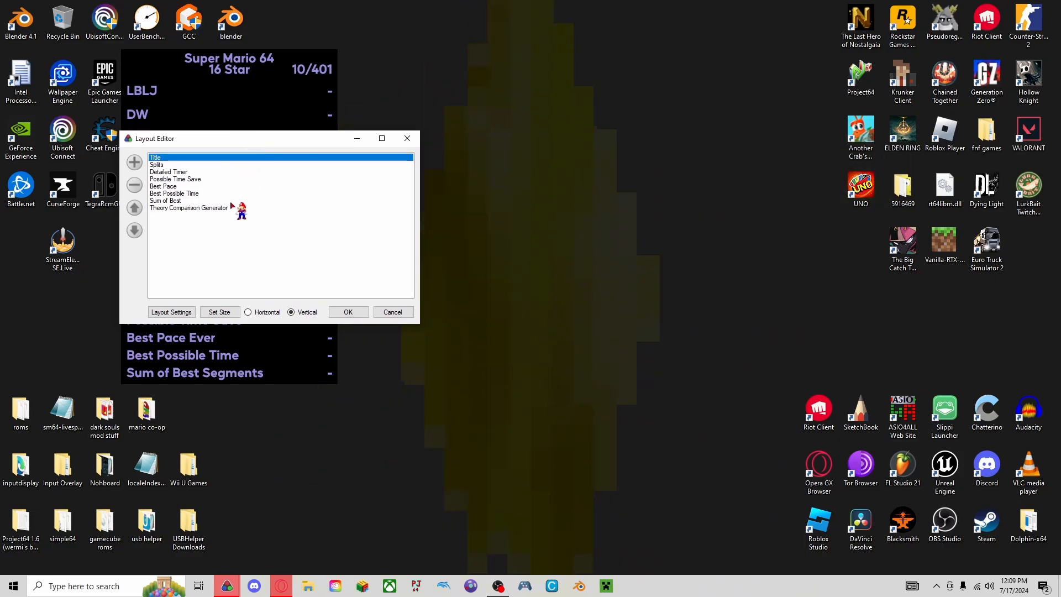
pyautogui.click(135, 164)
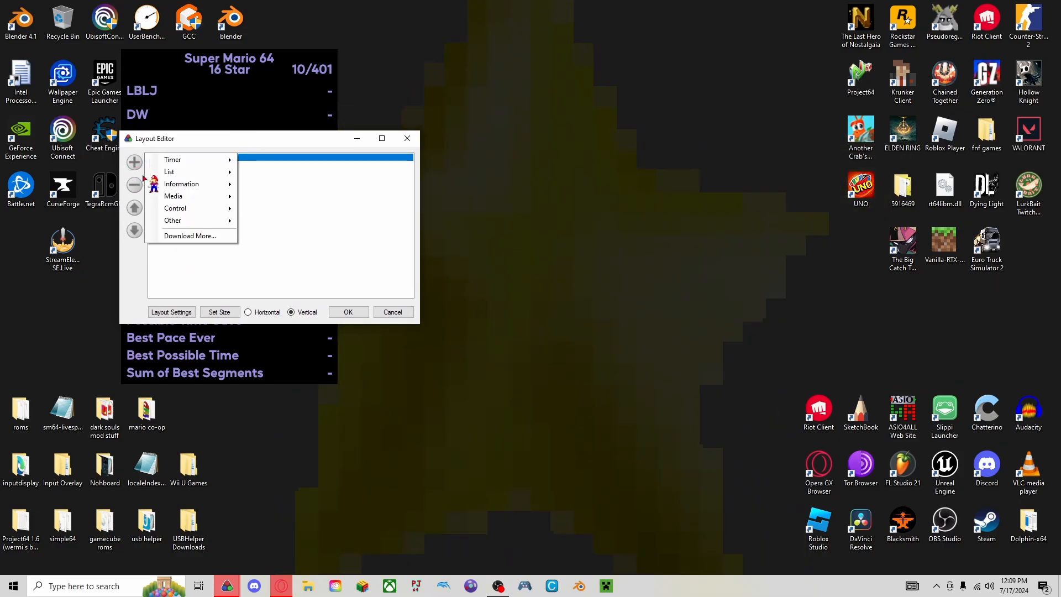
pyautogui.moveTo(210, 209)
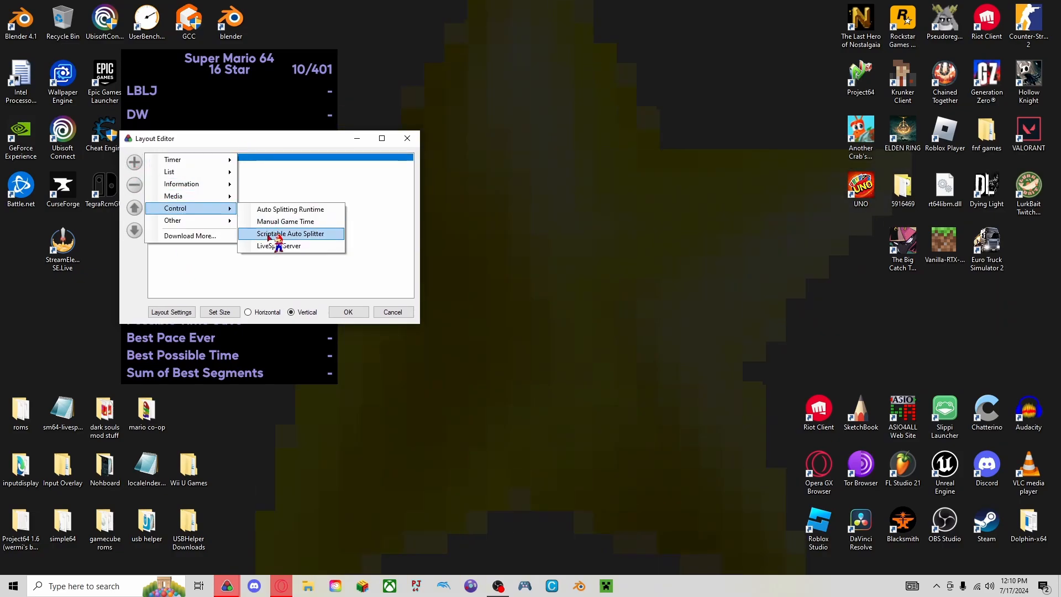
pyautogui.click(267, 233)
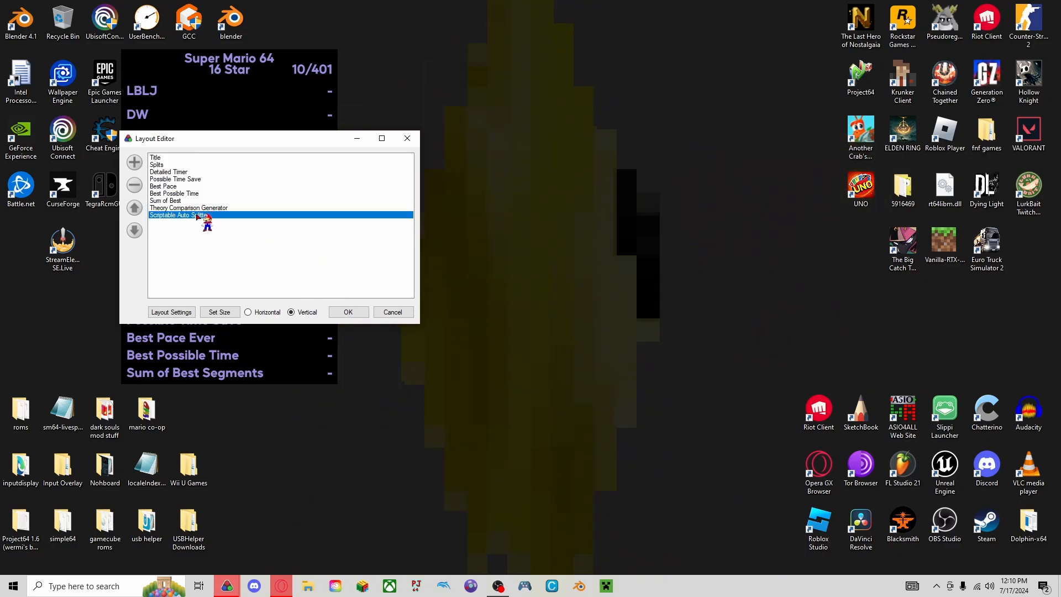
# Set the Scriptable Auto Splitter's script path to sm64-livesplit-autosplitter (4).asl from Downloads and accept the layout changes.
pyautogui.doubleClick(244, 215)
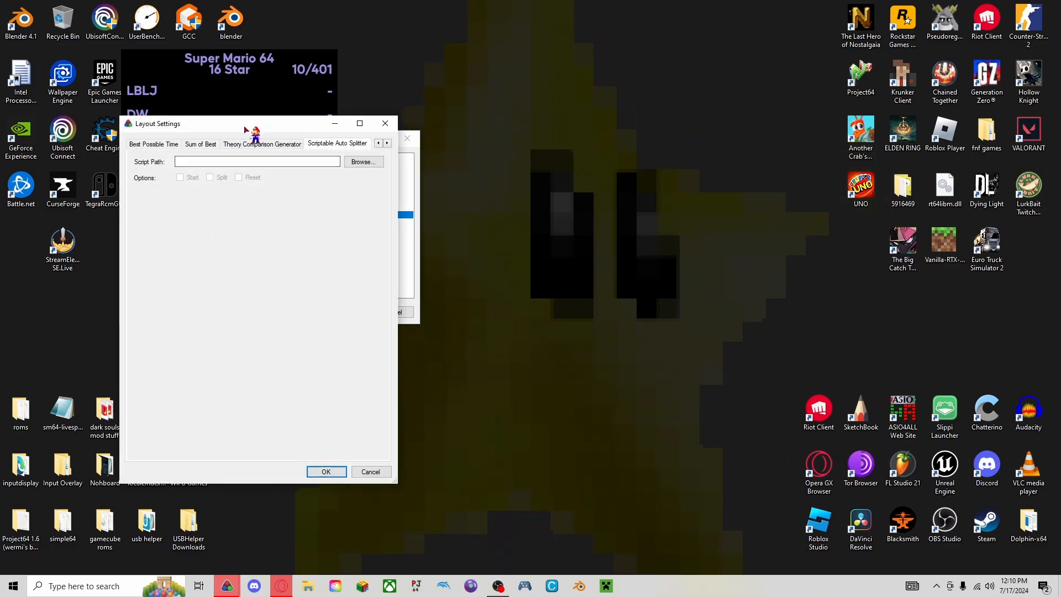
pyautogui.moveTo(243, 123); pyautogui.dragTo(535, 84)
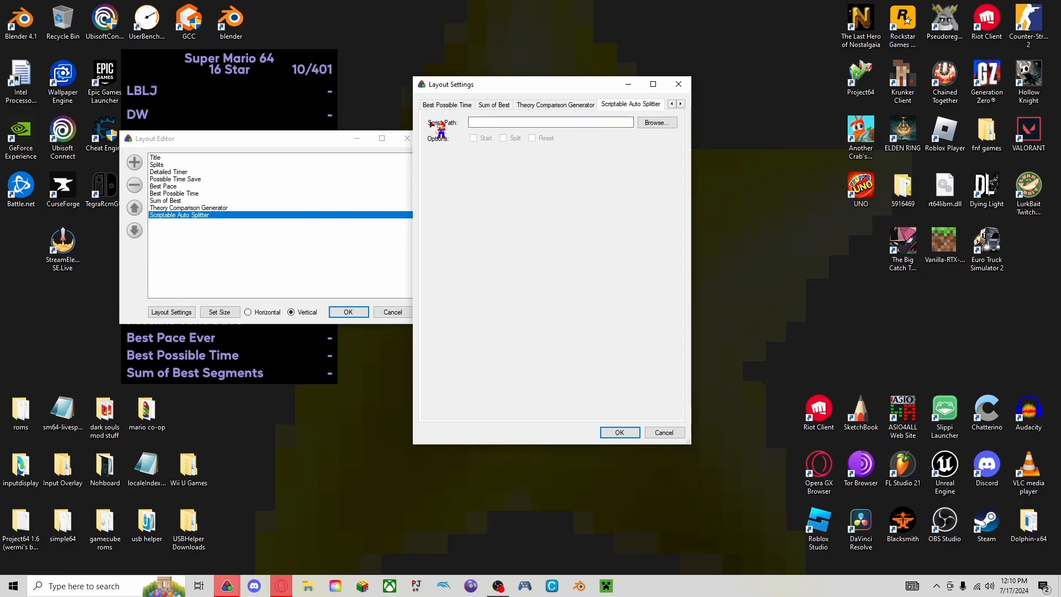
pyautogui.click(652, 122)
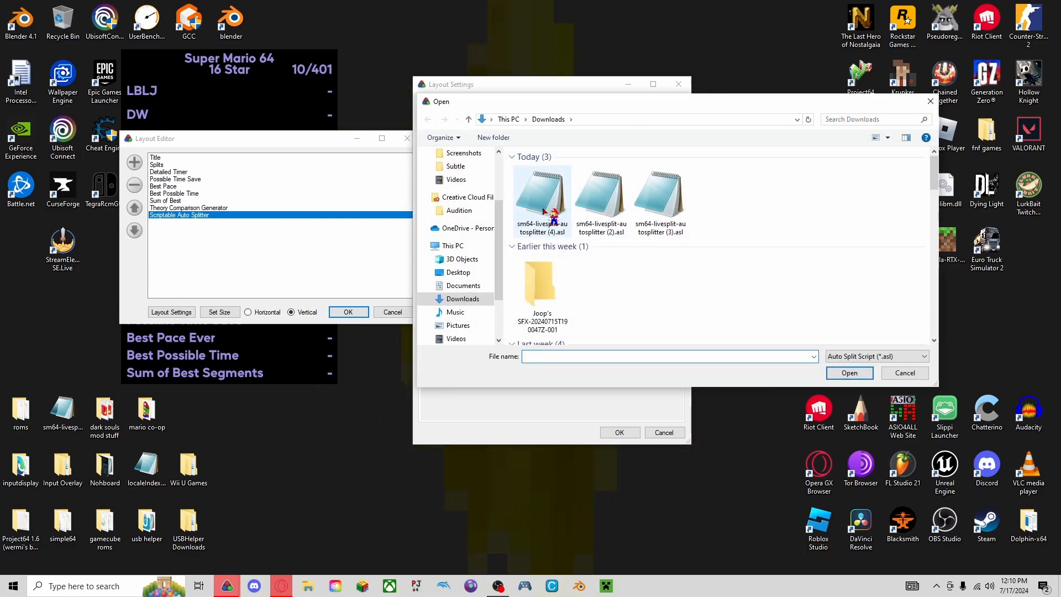
pyautogui.click(542, 202)
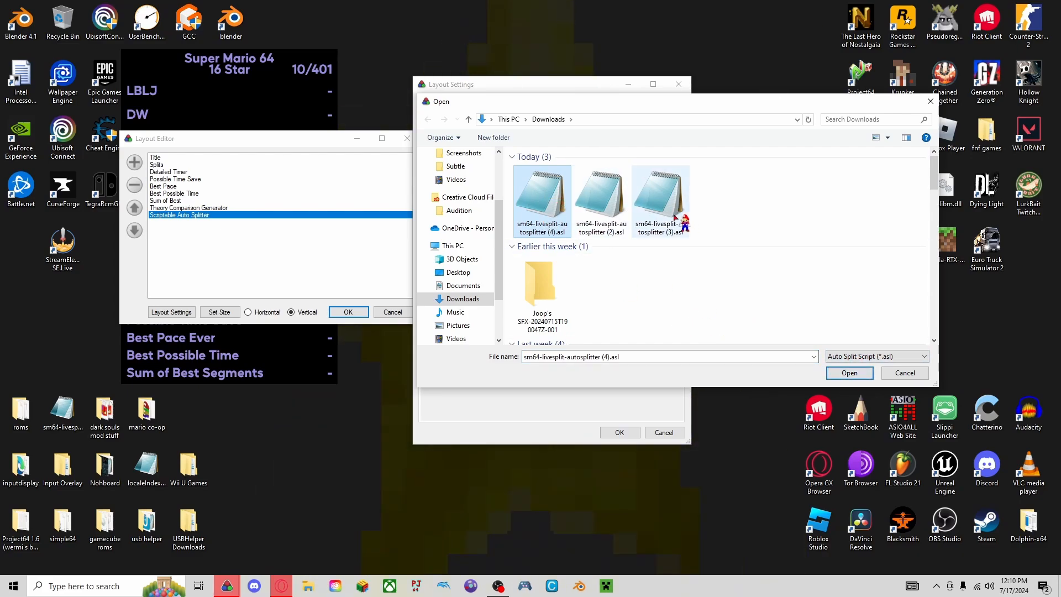
pyautogui.click(849, 373)
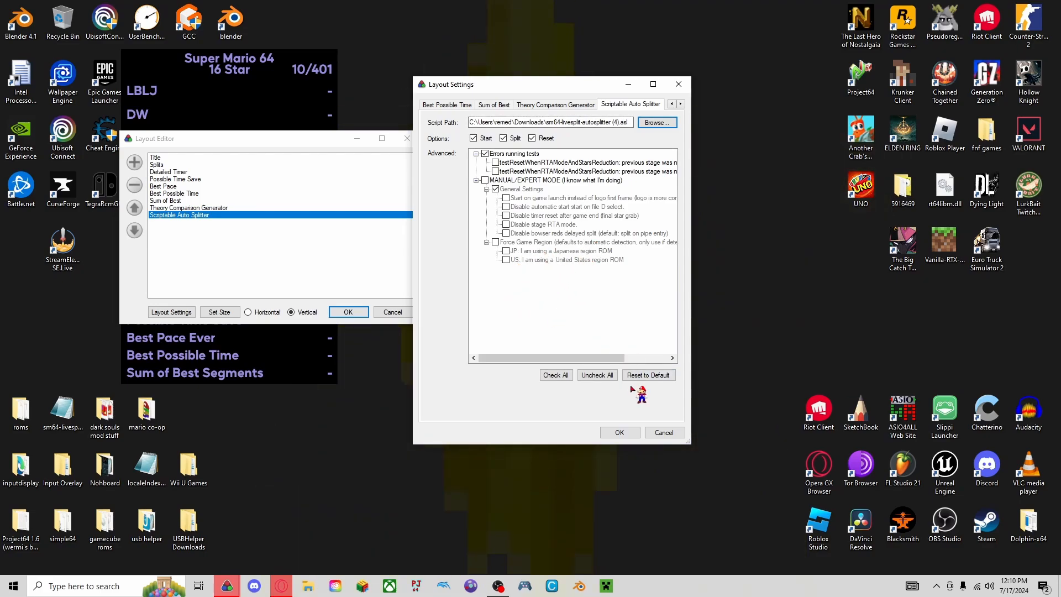
pyautogui.click(618, 432)
pyautogui.click(350, 311)
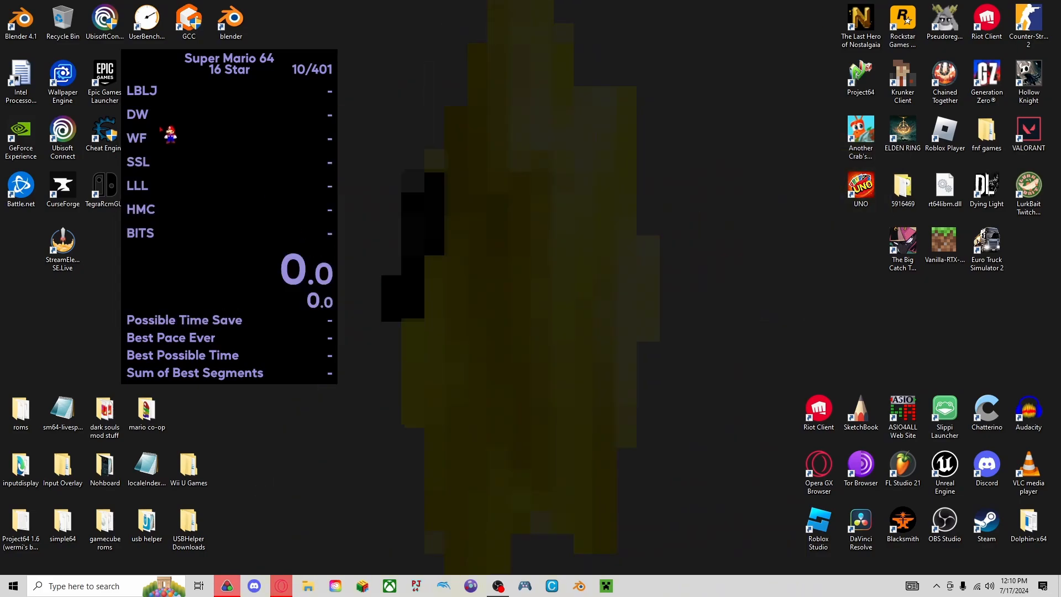
# Examine the segment names of the 16 Star splits in the Splits Editor, including DW and FS, and close it.
pyautogui.rightClick(160, 128)
pyautogui.click(166, 134)
pyautogui.moveTo(355, 98); pyautogui.dragTo(566, 80)
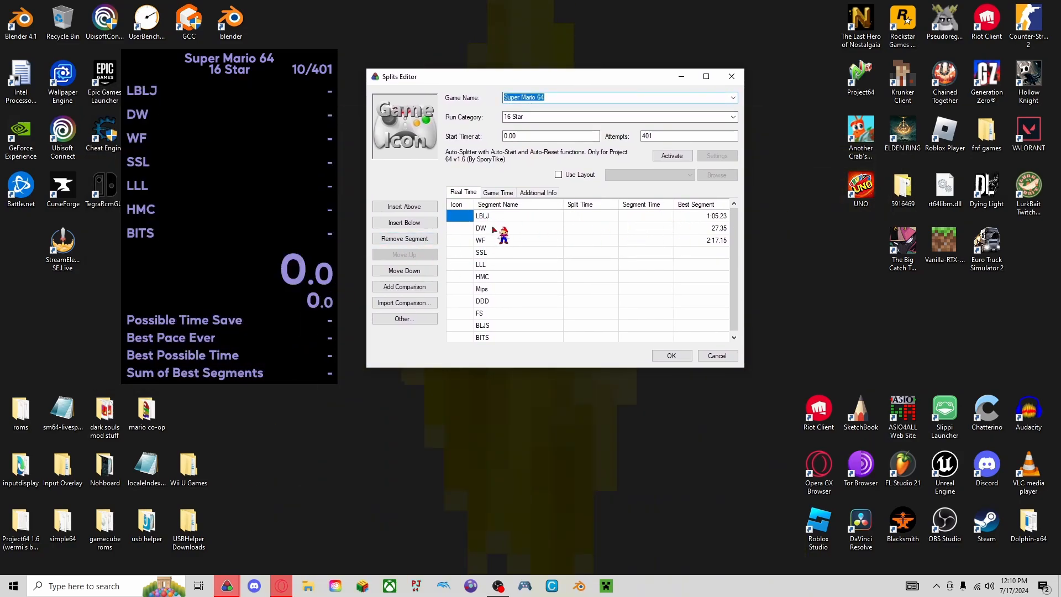
pyautogui.press('Delete')
pyautogui.hotkey('ctrl', 'z')
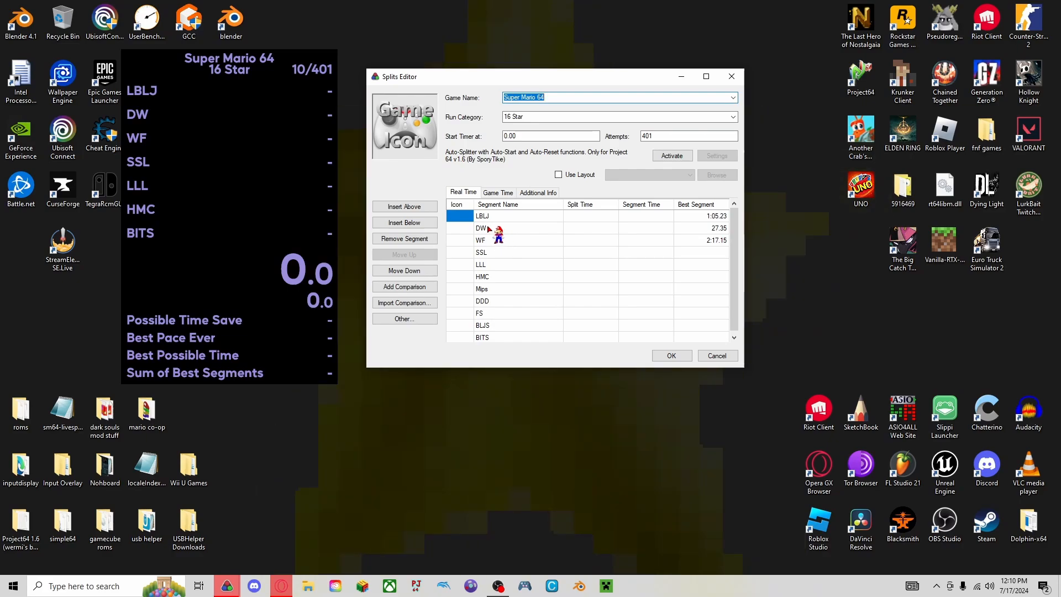
pyautogui.click(489, 228)
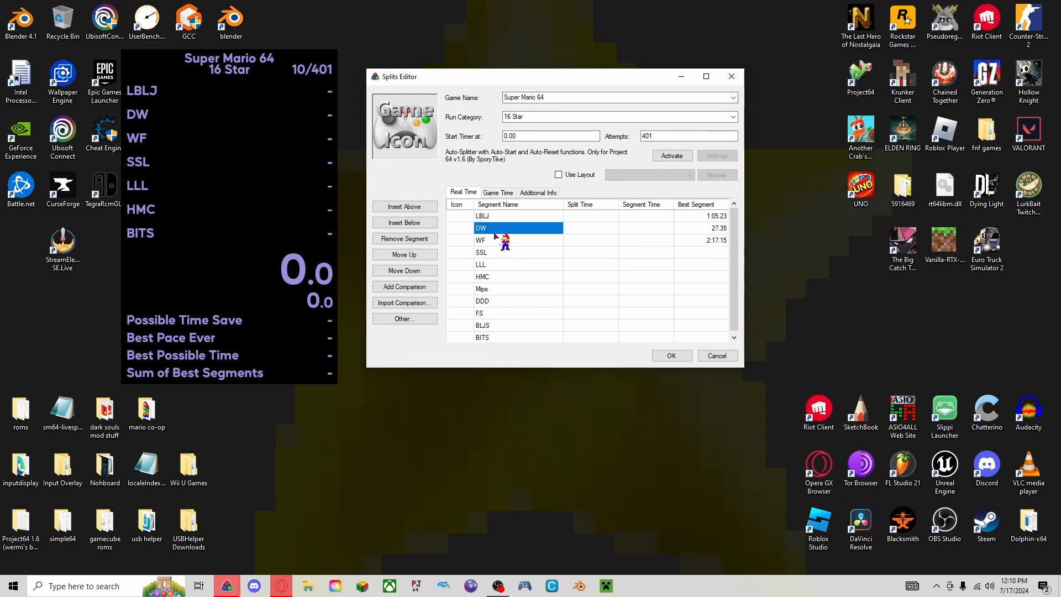
pyautogui.scroll(-1, 493, 229)
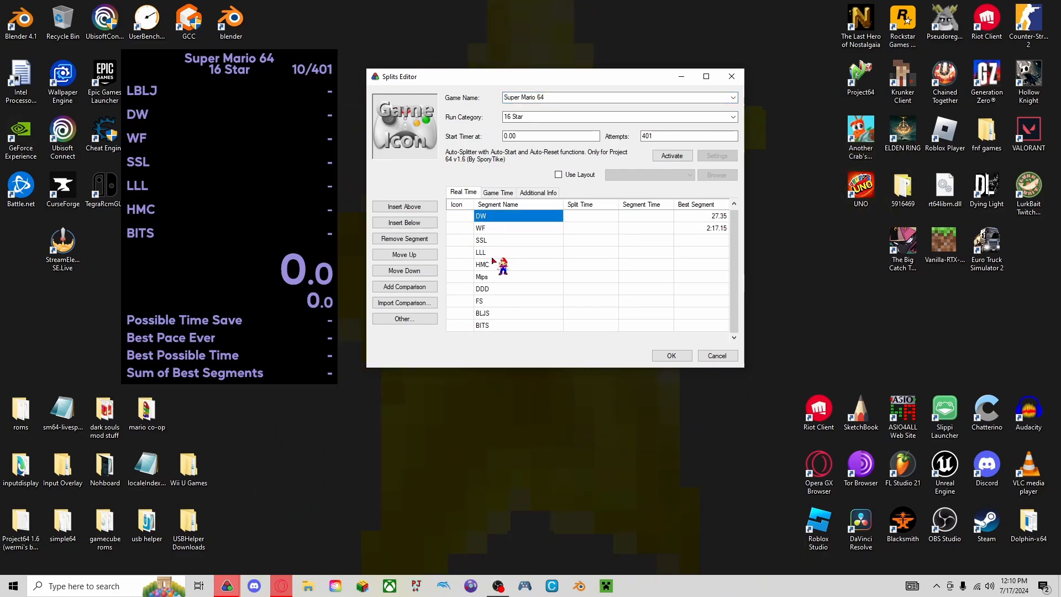
pyautogui.click(489, 301)
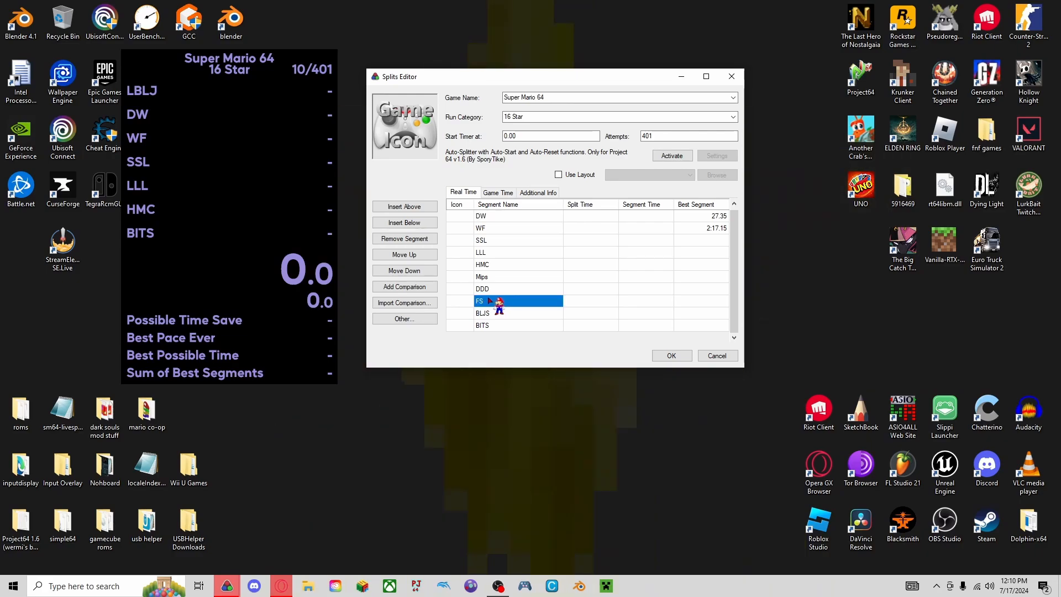
pyautogui.scroll(1, 488, 303)
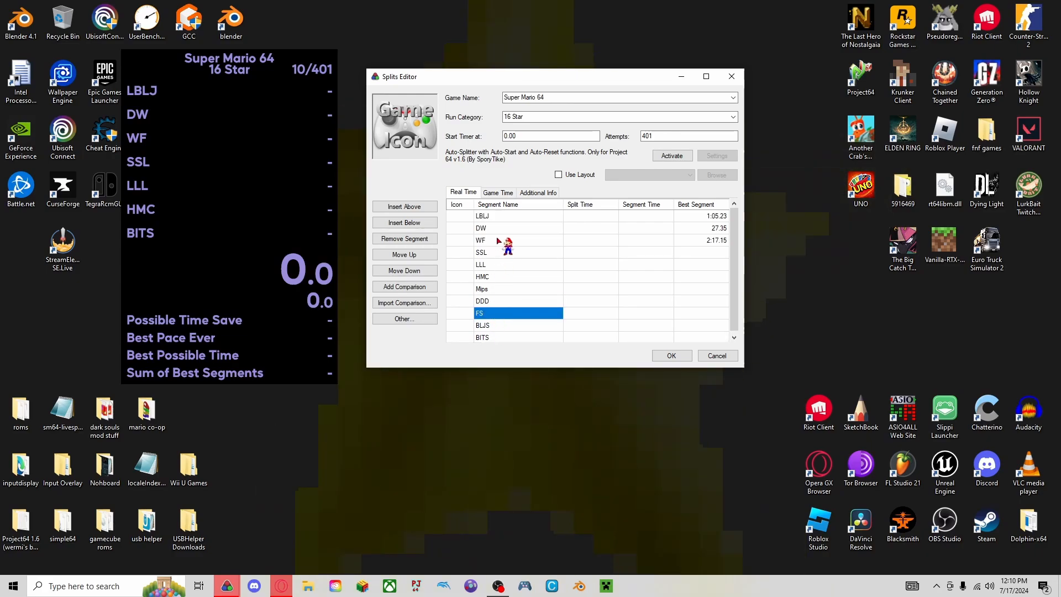
pyautogui.click(524, 228)
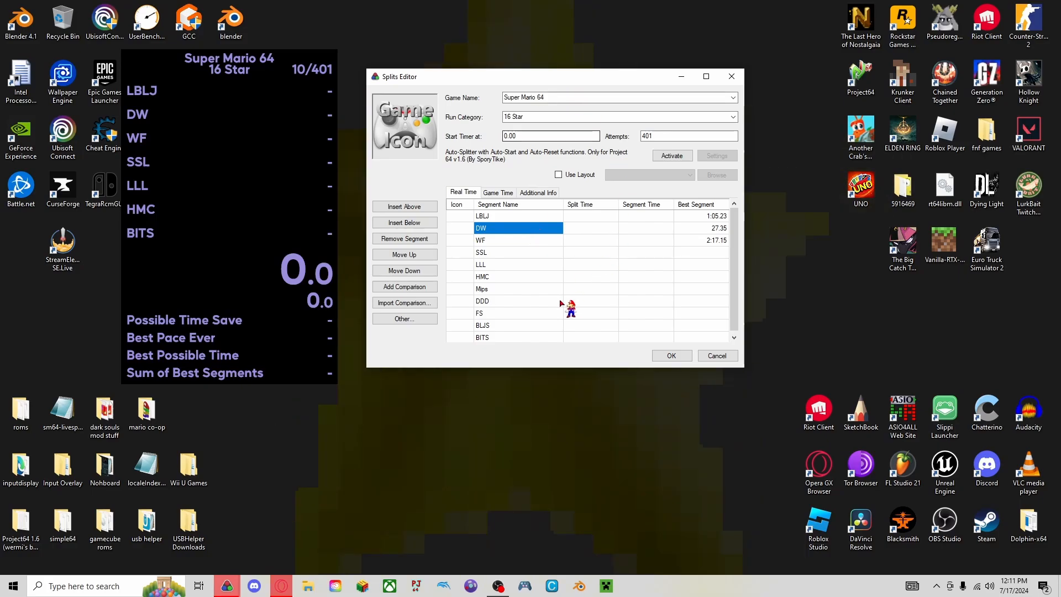
pyautogui.click(671, 355)
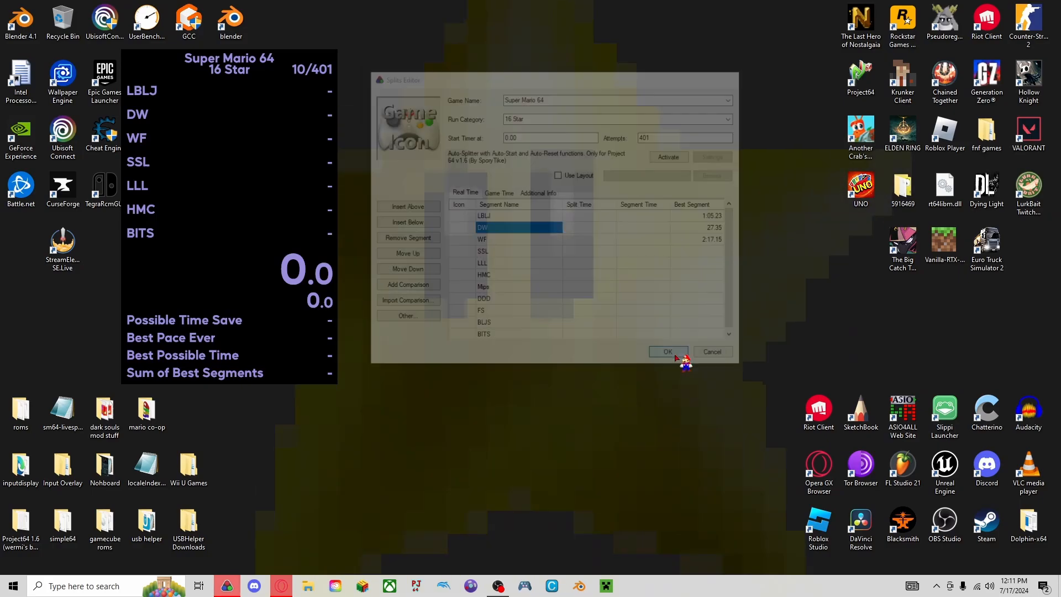
# Open sm64-livesplit-autosplitter (4).asl from the Downloads folder in Notepad and move the timer window clear of it.
pyautogui.click(307, 585)
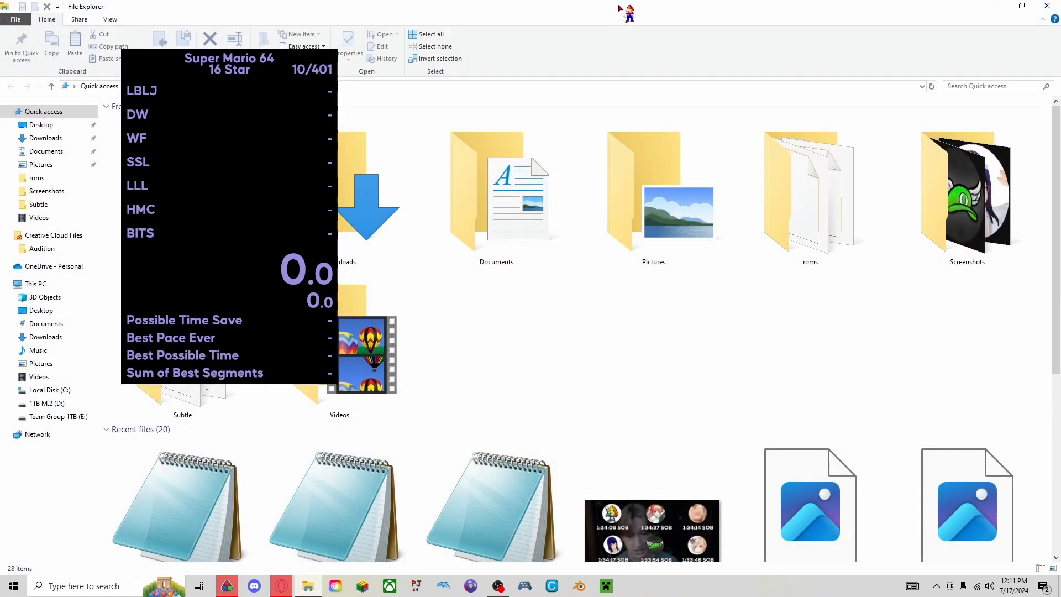
pyautogui.doubleClick(585, 13)
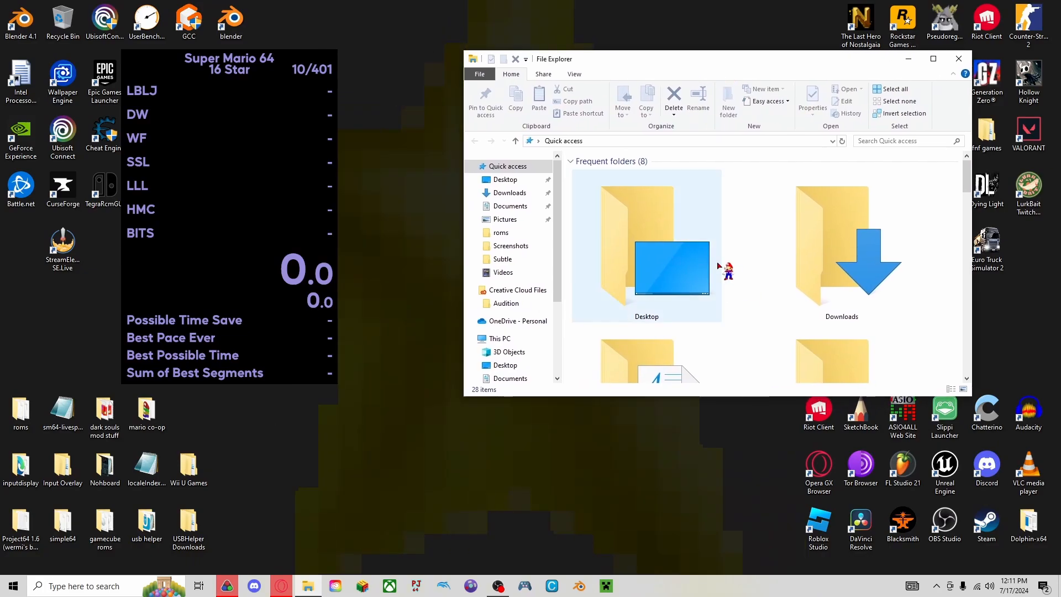
pyautogui.scroll(-5, 717, 265)
pyautogui.click(509, 192)
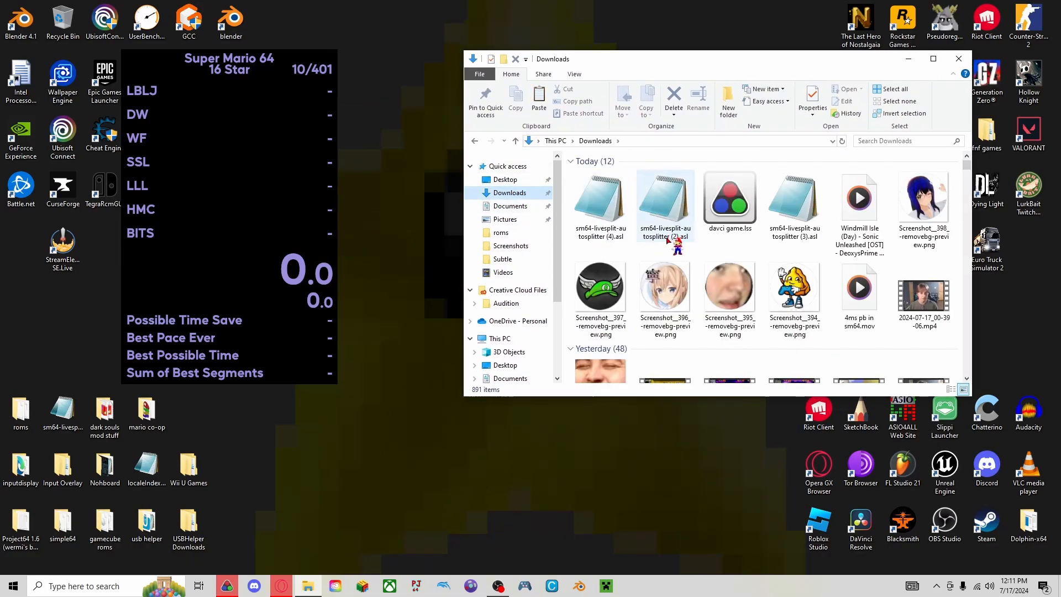
pyautogui.rightClick(606, 210)
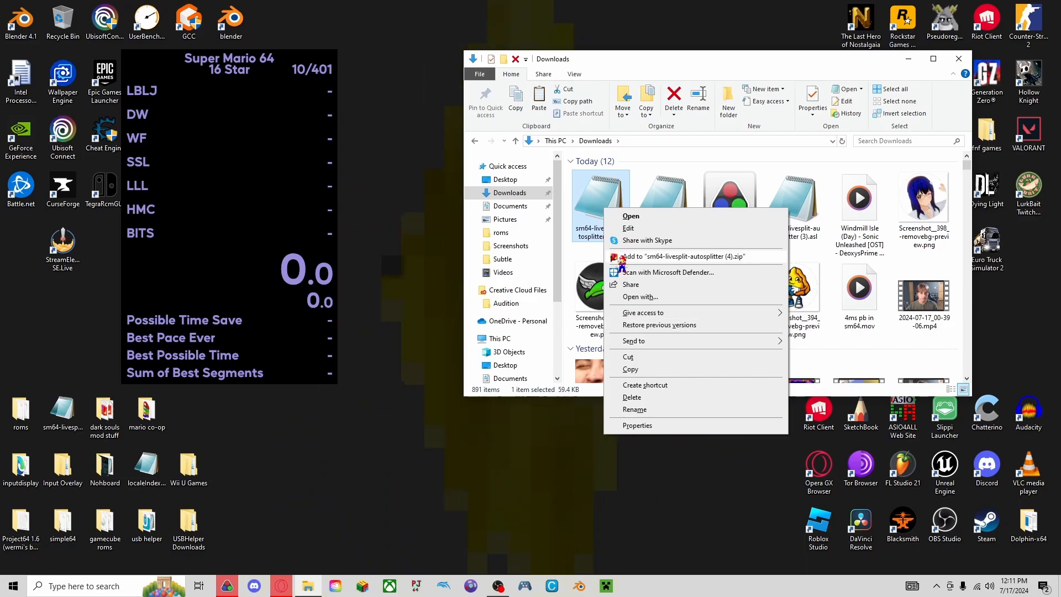
pyautogui.click(631, 218)
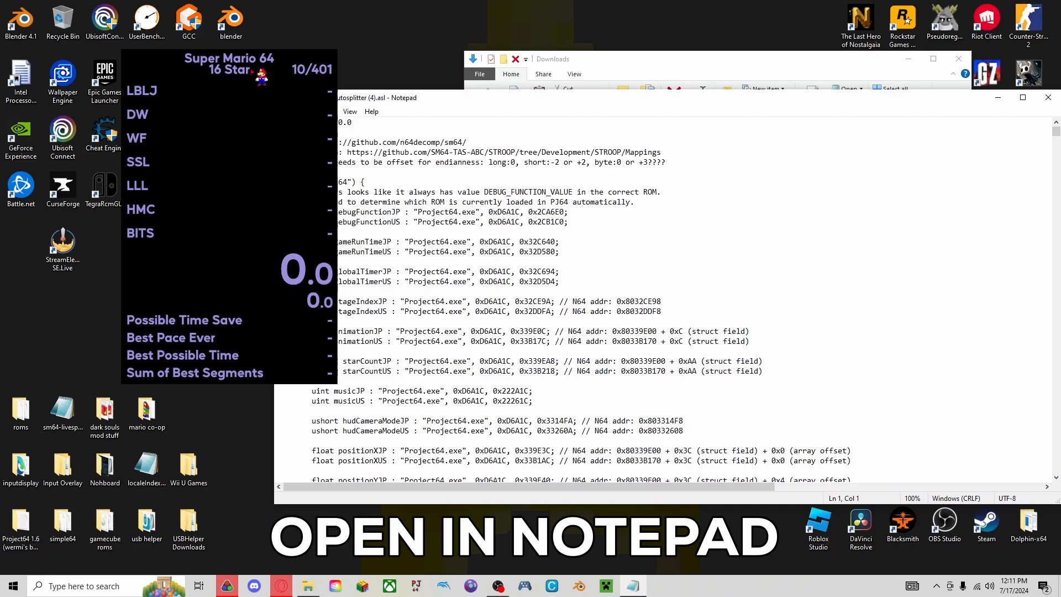
pyautogui.moveTo(256, 71); pyautogui.dragTo(175, 57)
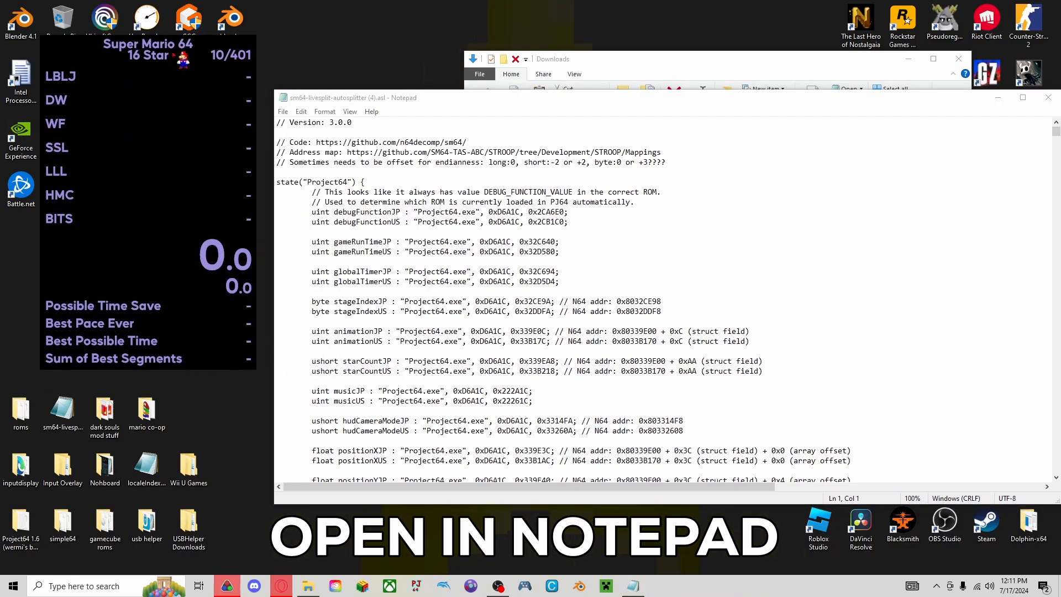
# Add the keywords "DW", "FS", "BITS" and "END", each followed by a comma, after "bowser" in BOWSER_FIGHT_KEYWORDS.
pyautogui.moveTo(495, 103); pyautogui.dragTo(484, 70)
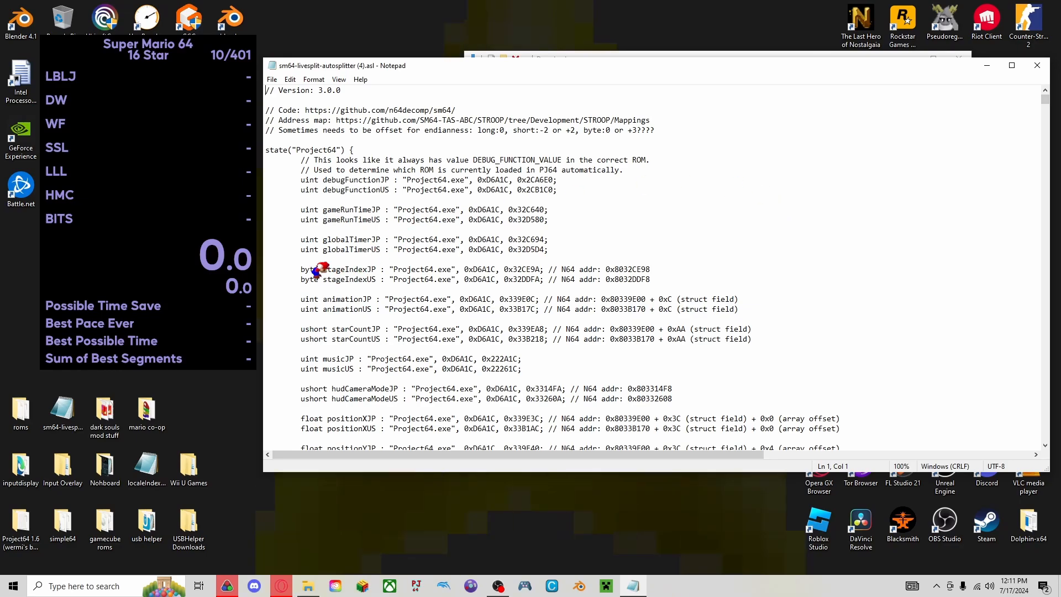
pyautogui.scroll(-15, 282, 197)
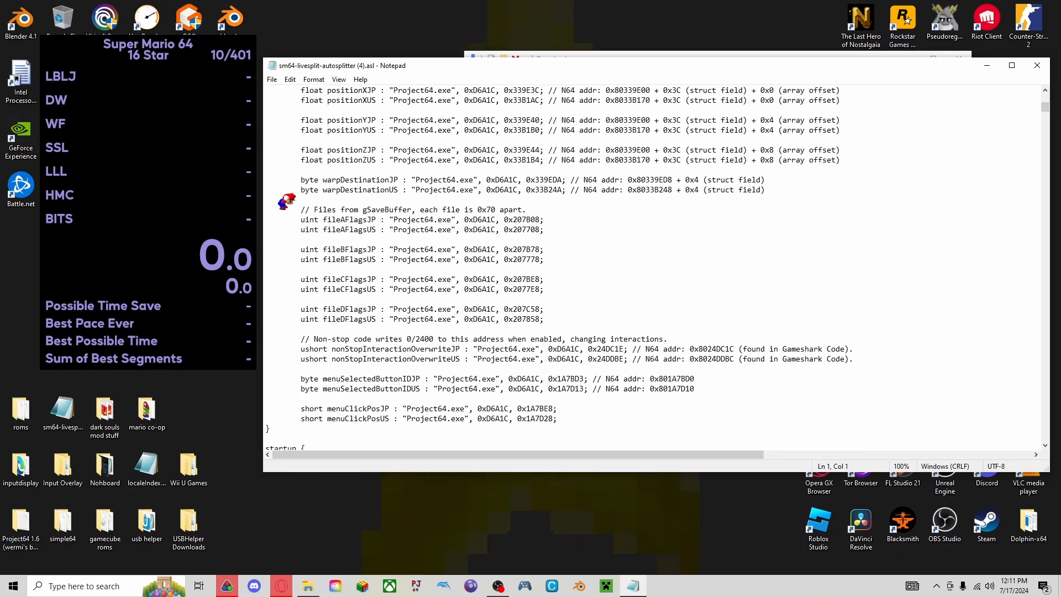
pyautogui.scroll(-9, 282, 196)
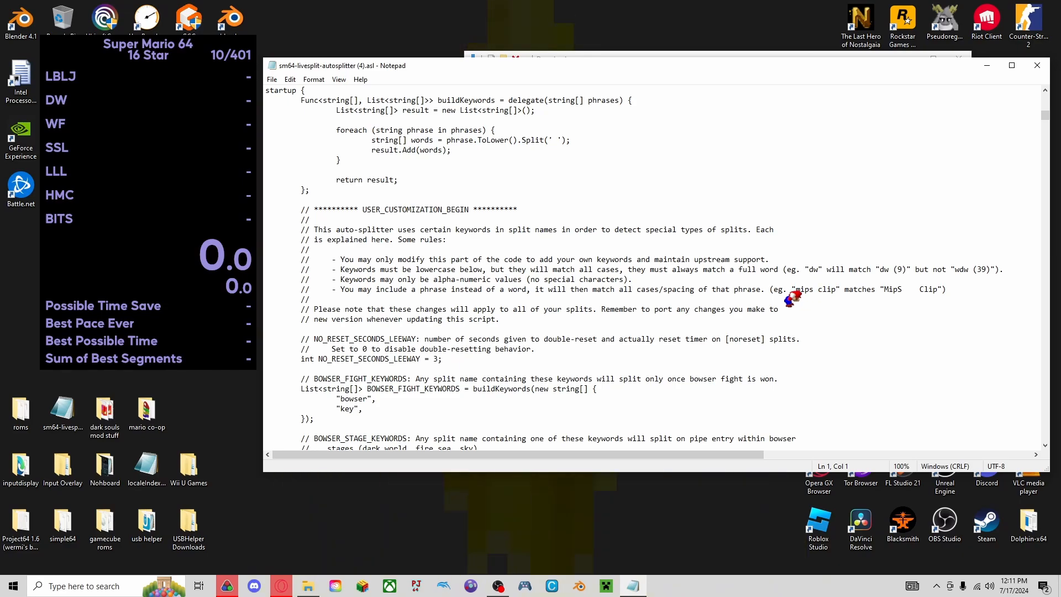
pyautogui.scroll(-3, 801, 291)
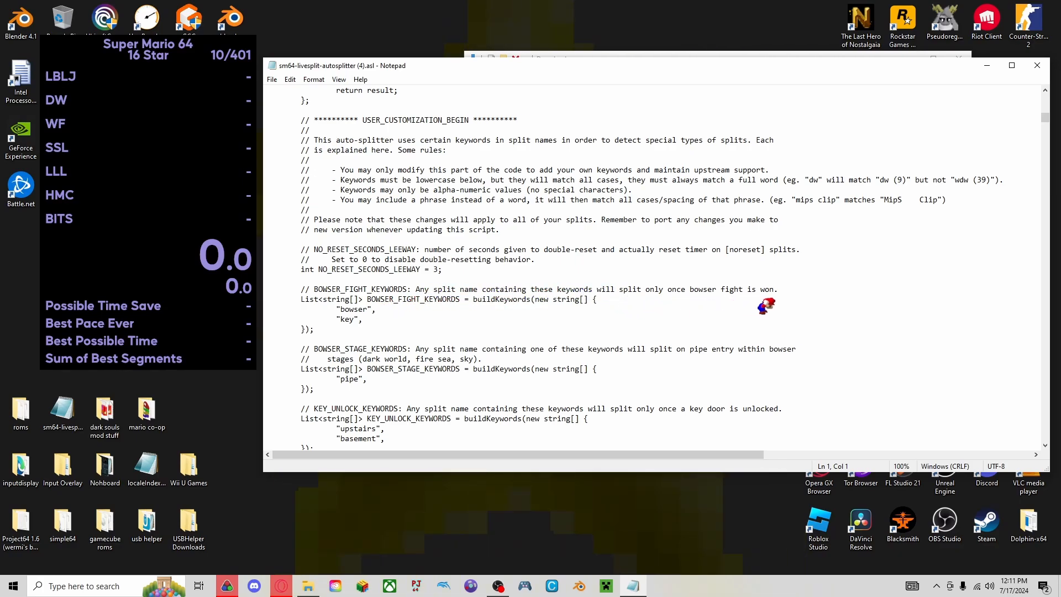
pyautogui.click(389, 310)
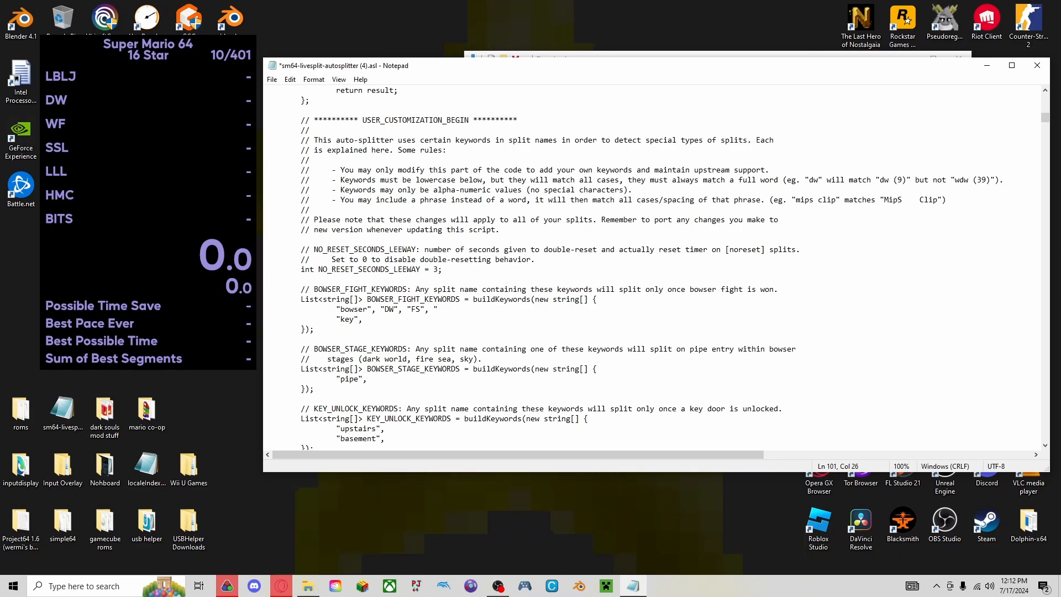
pyautogui.write('"BIT')
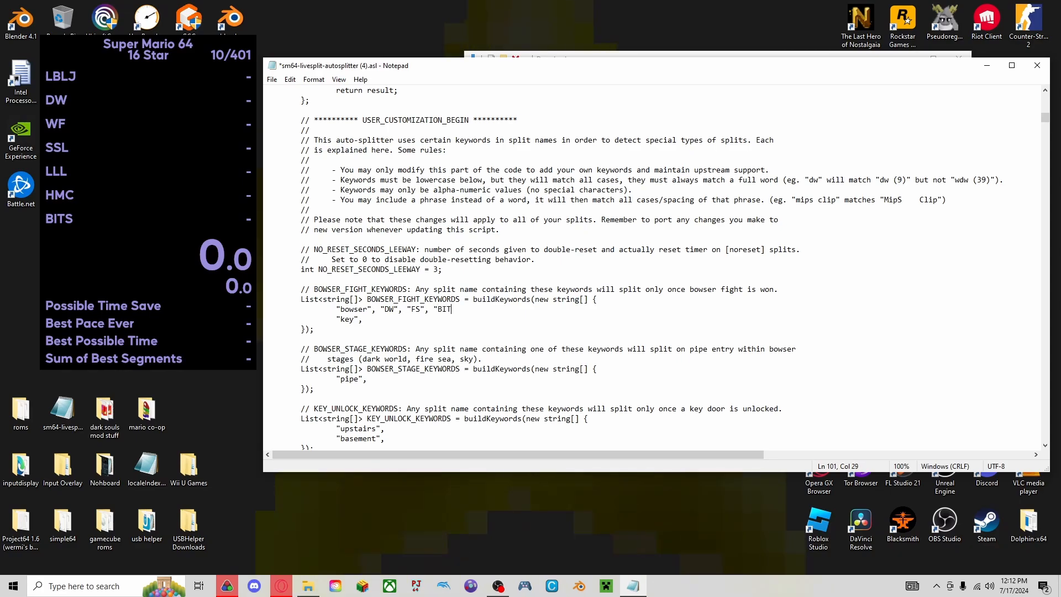
pyautogui.write('S"')
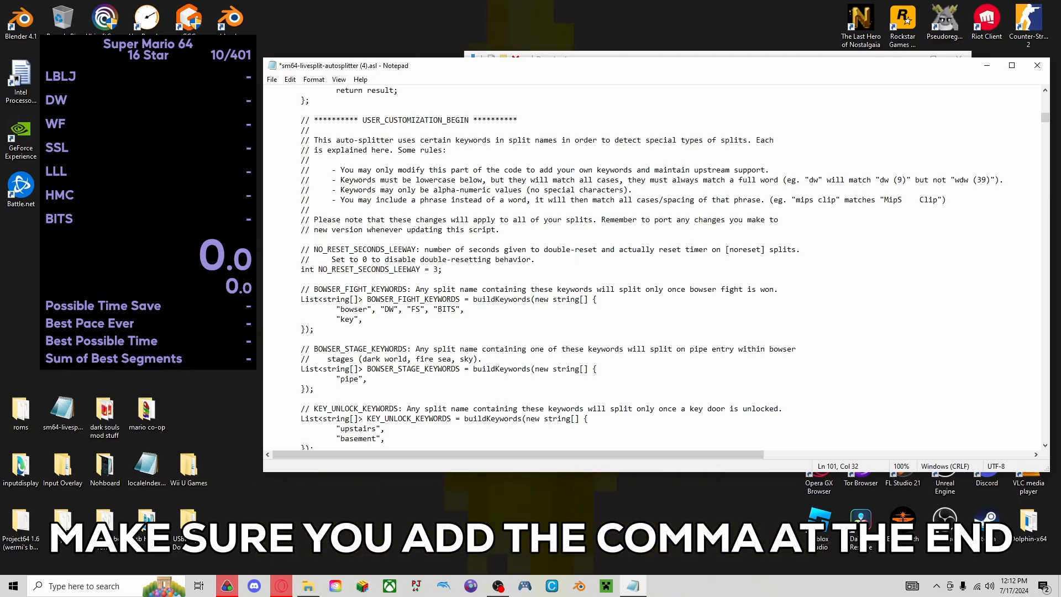
pyautogui.write(',')
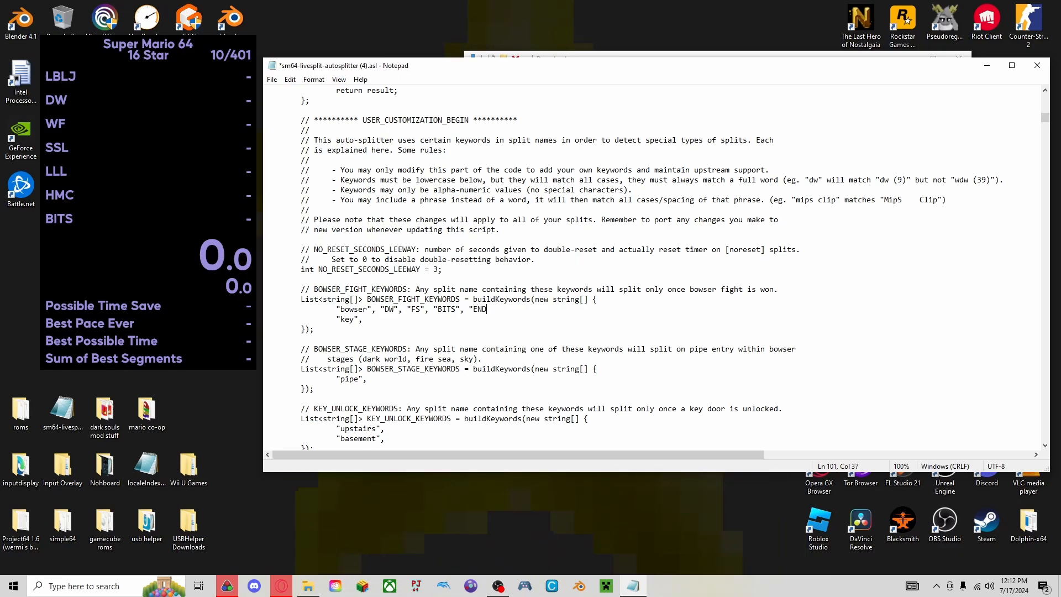
pyautogui.write('",')
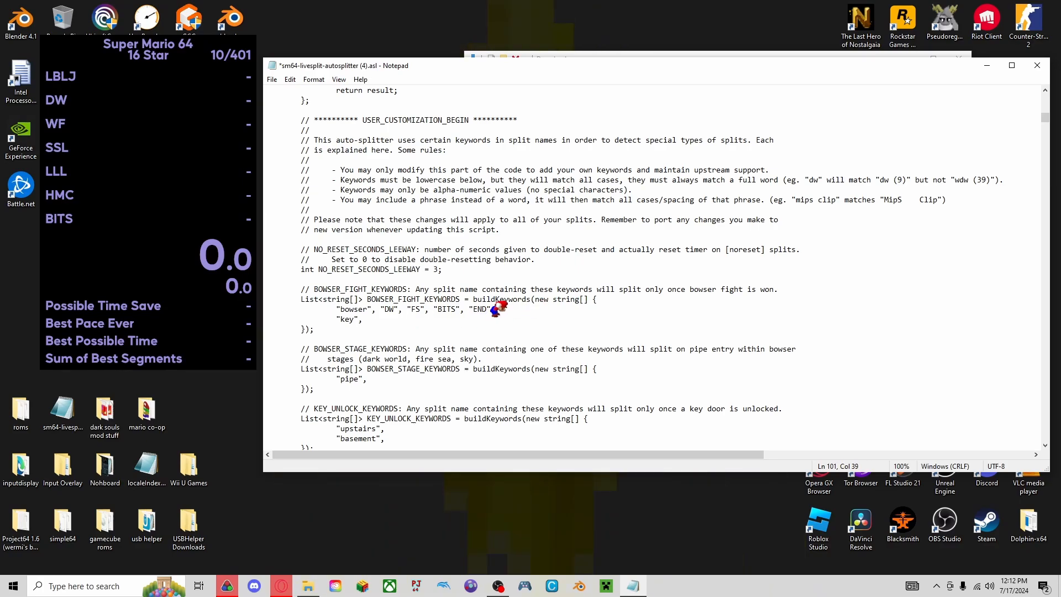
pyautogui.moveTo(495, 309); pyautogui.dragTo(470, 309)
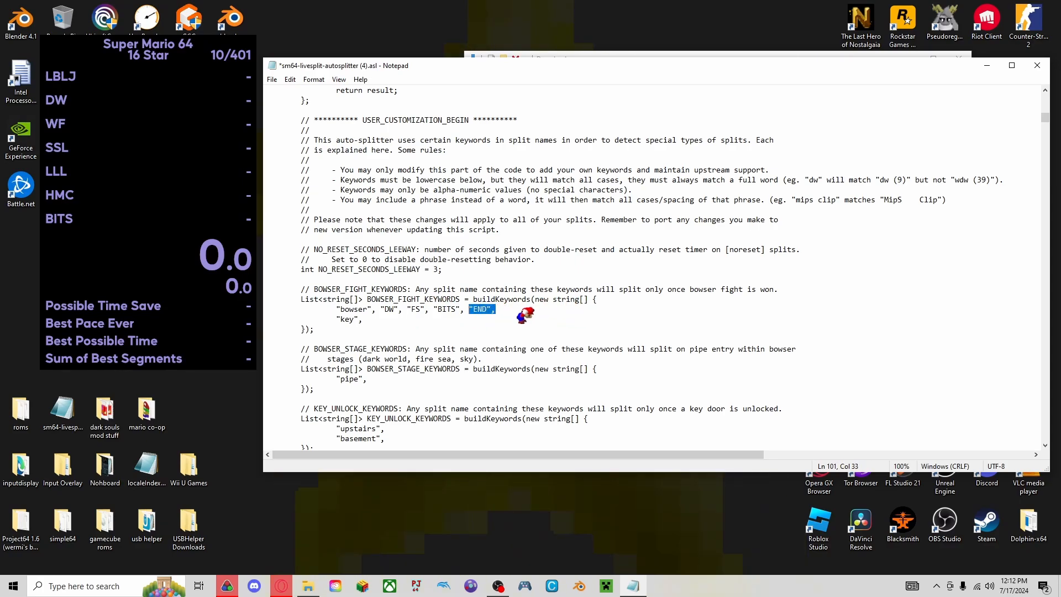
# Add "Upstairs", after "upstairs" and "Basement", after "basement" in KEY_UNLOCK_KEYWORDS.
pyautogui.scroll(-1, 453, 276)
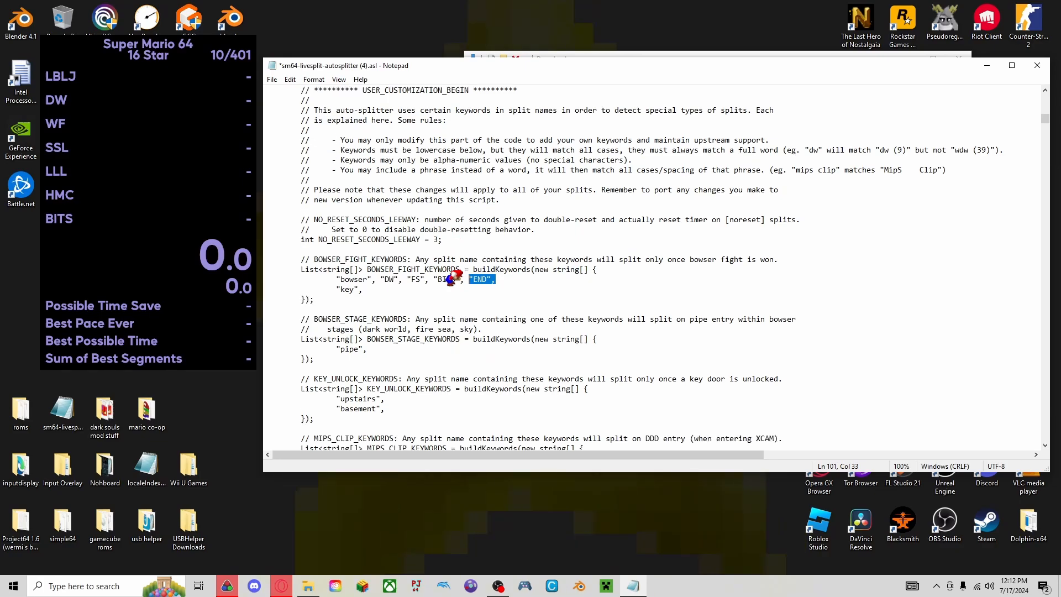
pyautogui.scroll(-1, 452, 276)
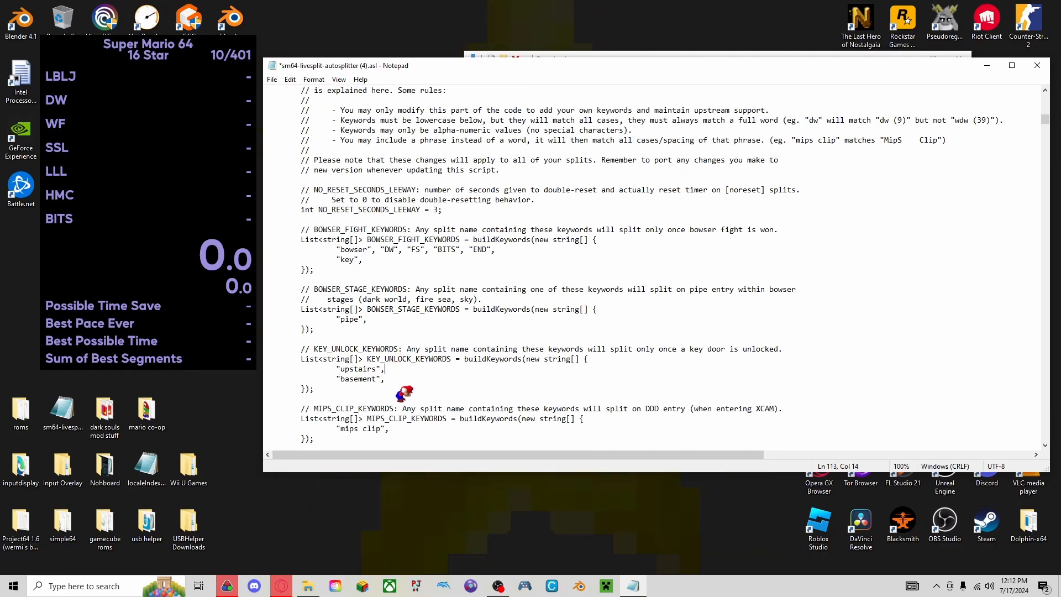
pyautogui.write('"Upstairs",')
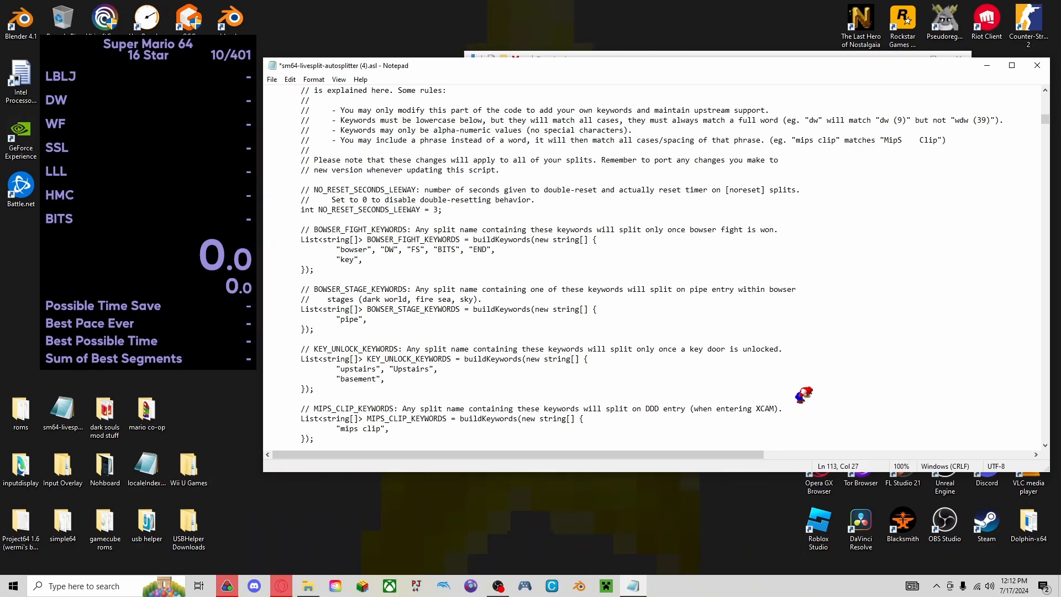
pyautogui.click(386, 377)
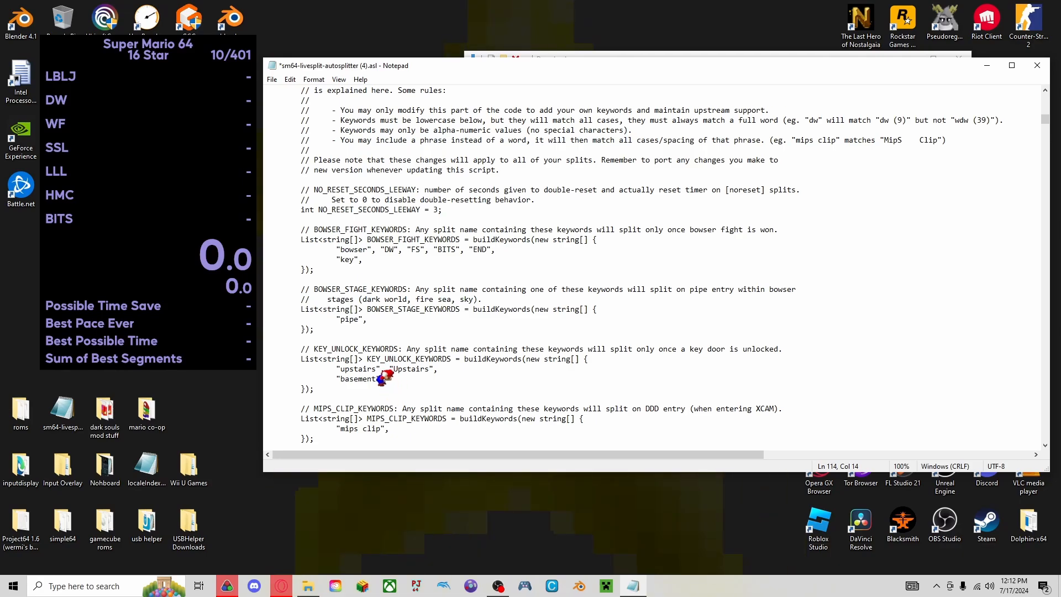
pyautogui.write('"')
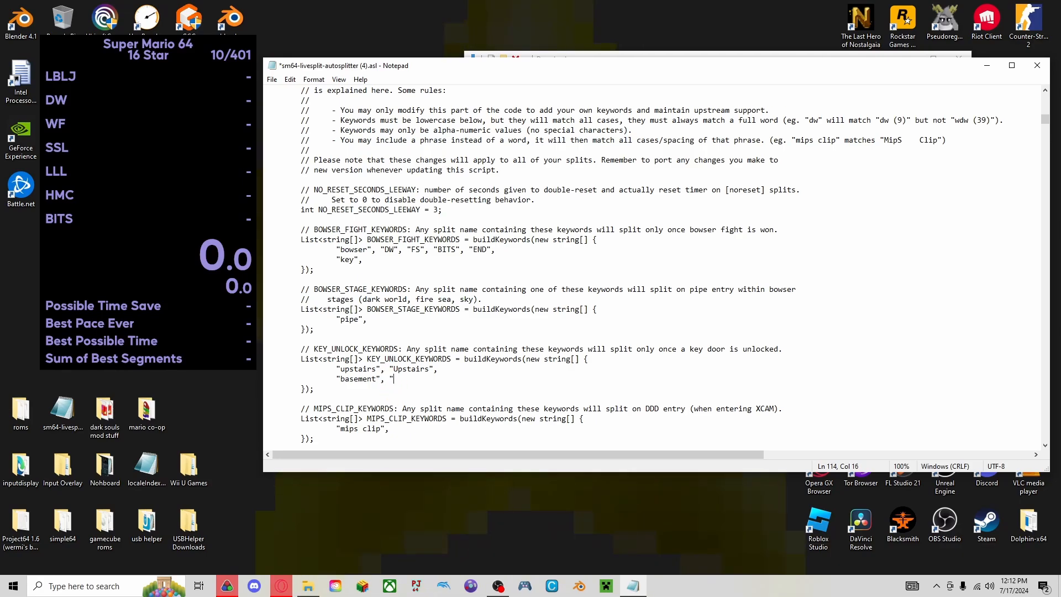
pyautogui.write('U')
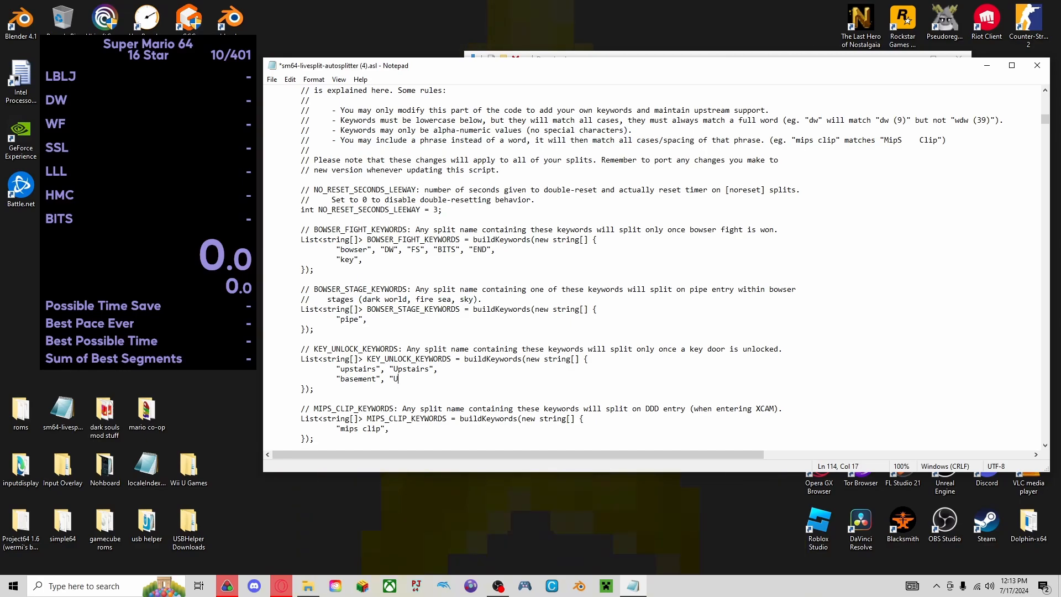
pyautogui.write('pst')
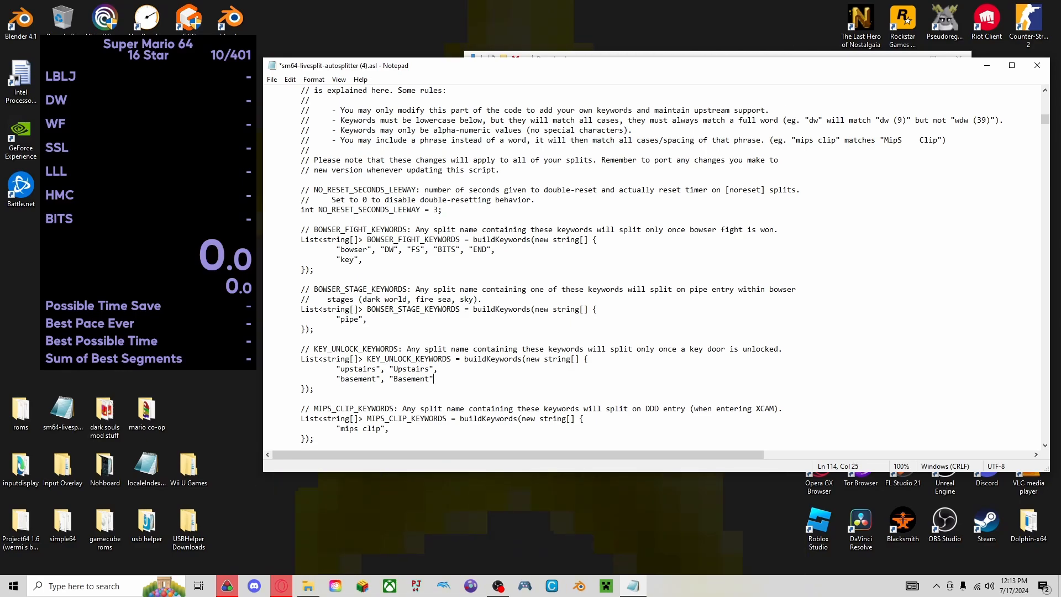
pyautogui.write(',')
# Add the keywords "Mips Clip" and "PAIN", each followed by a comma, after "mips clip" in MIPS_CLIP_KEYWORDS.
pyautogui.scroll(-2, 428, 339)
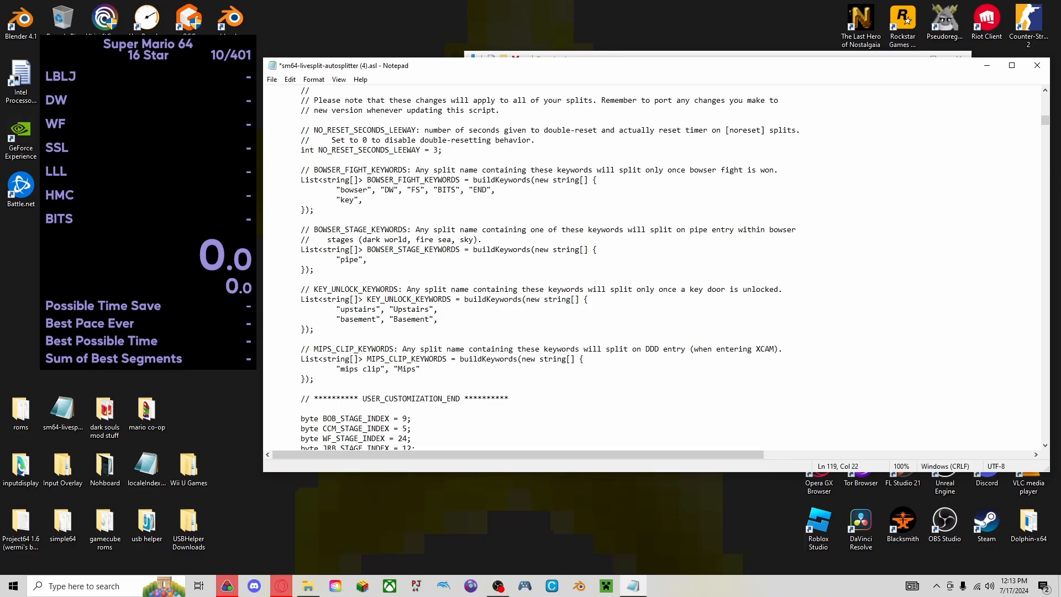
pyautogui.press('BackSpace')
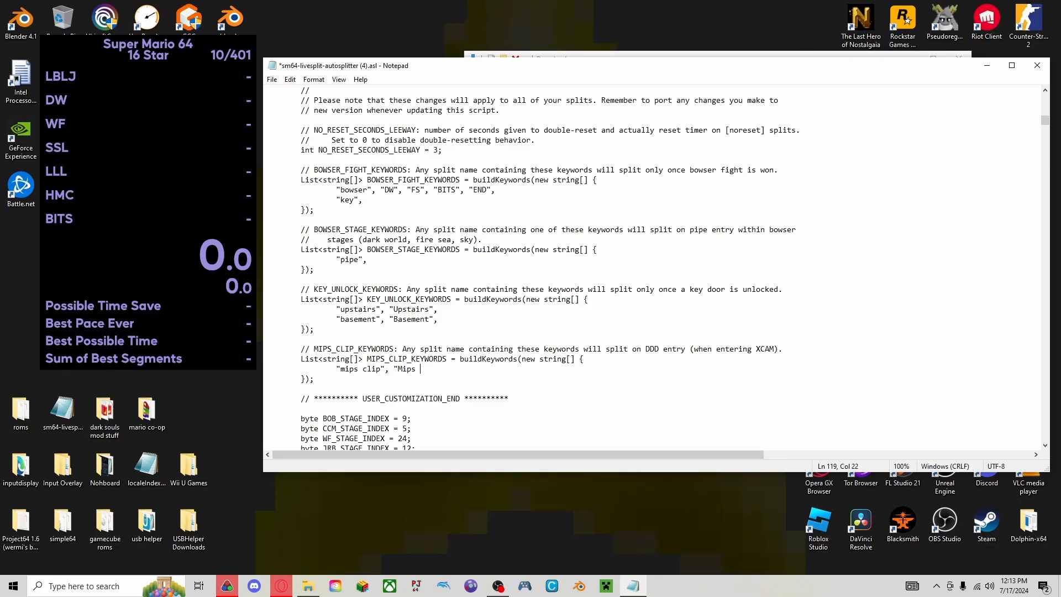
pyautogui.write('Clip')
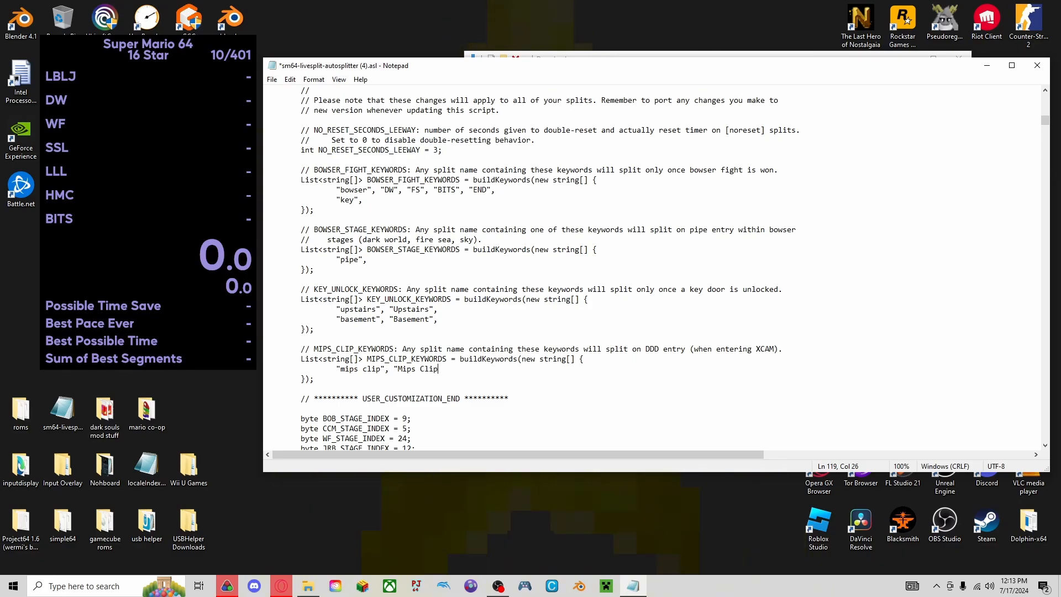
pyautogui.write('", "')
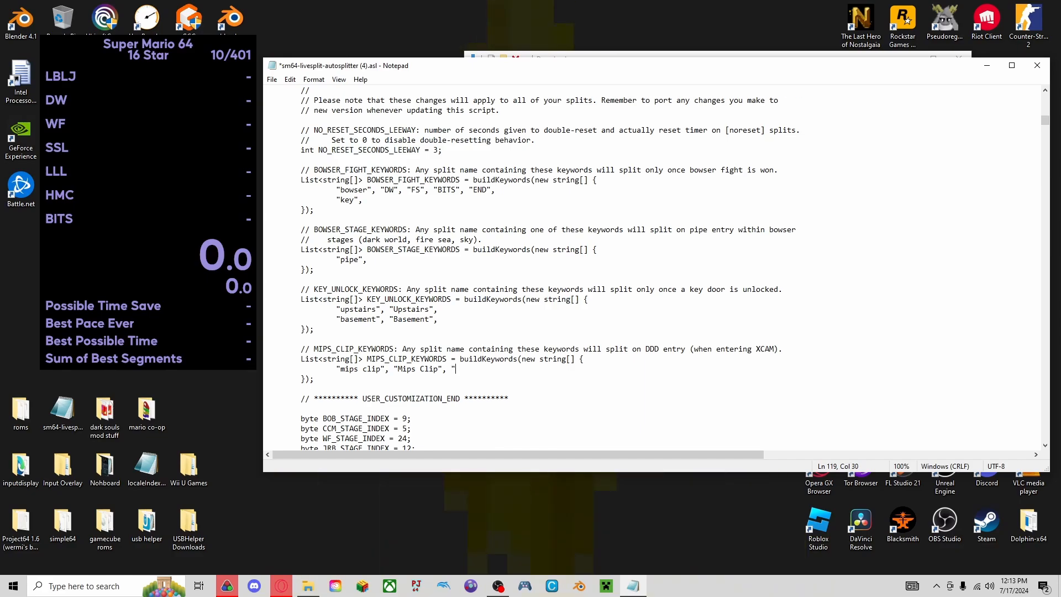
pyautogui.write('PAIN')
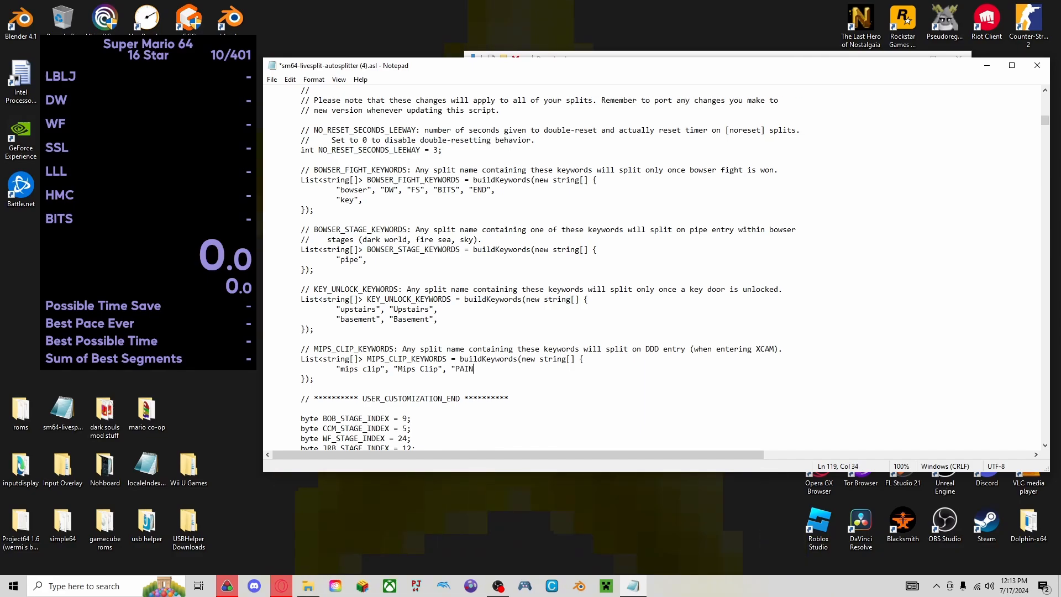
pyautogui.write('",')
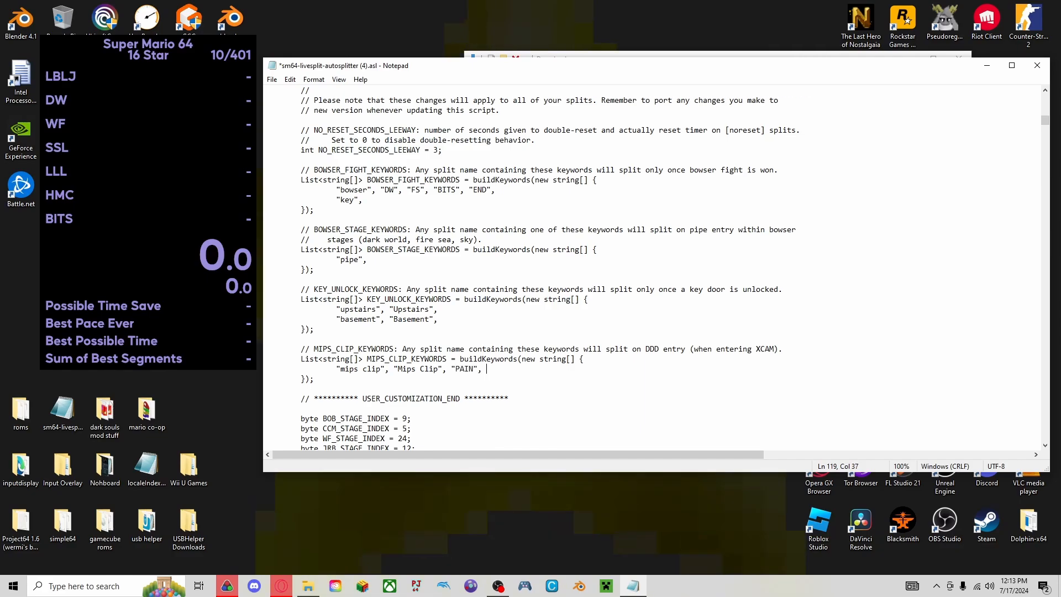
# Check the edited keyword lists, close the script file and save its changes.
pyautogui.scroll(9, 497, 359)
pyautogui.scroll(-8, 497, 375)
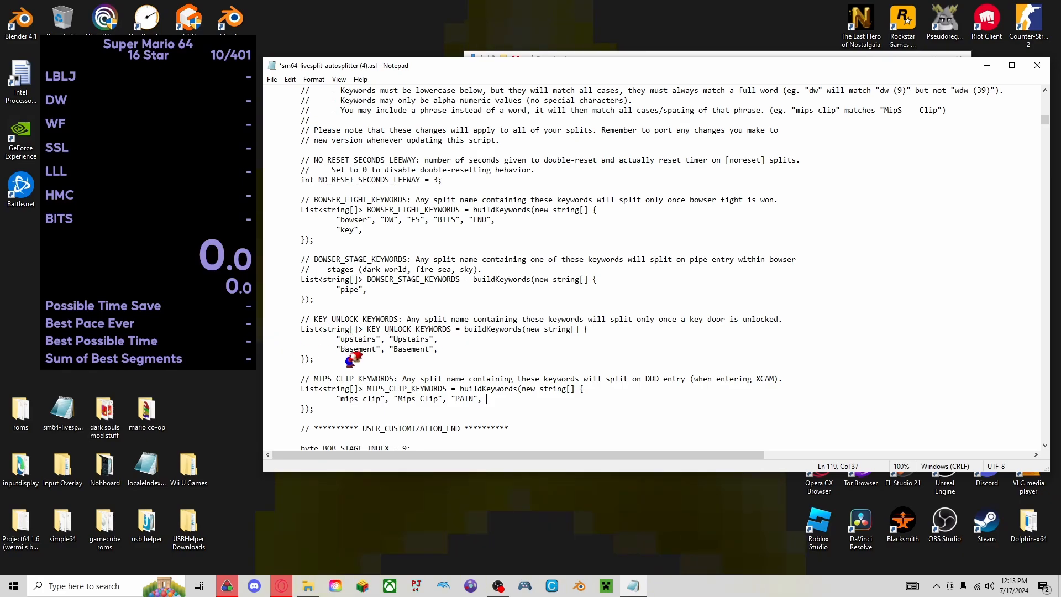
pyautogui.scroll(-1, 352, 358)
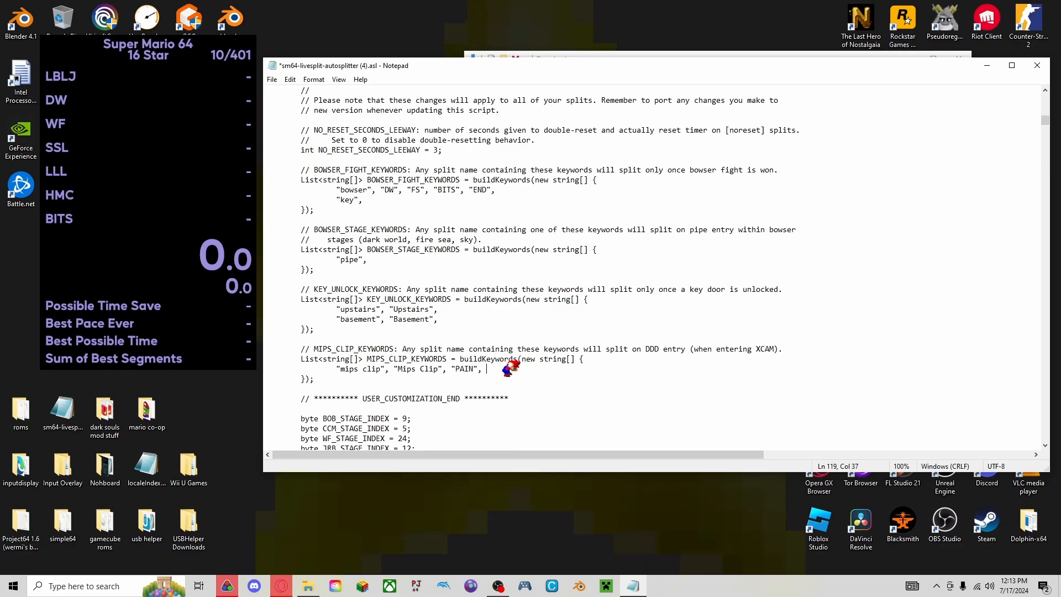
pyautogui.click(1036, 65)
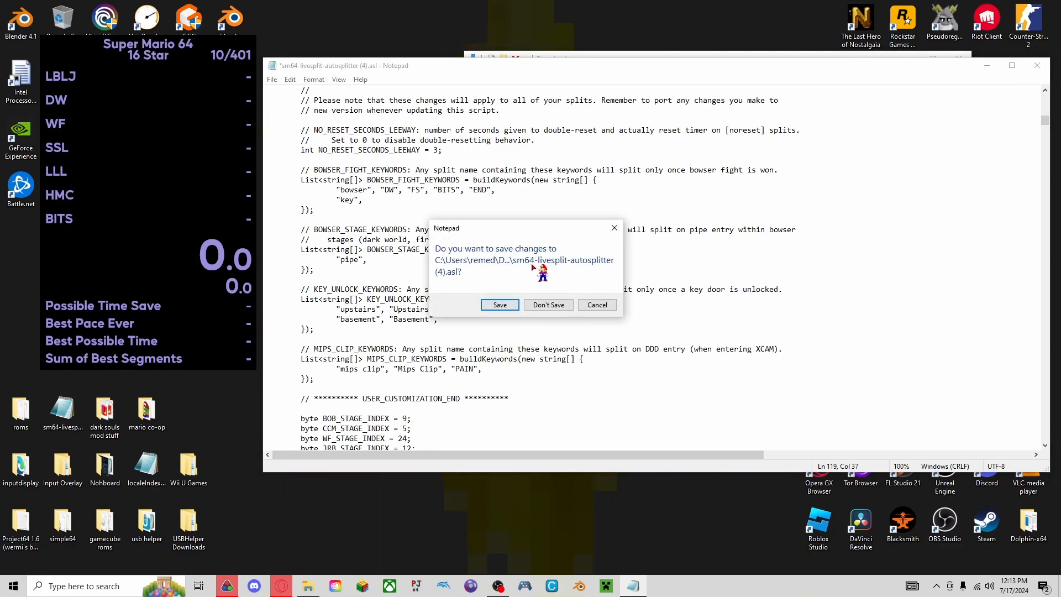
pyautogui.moveTo(498, 235); pyautogui.dragTo(494, 223)
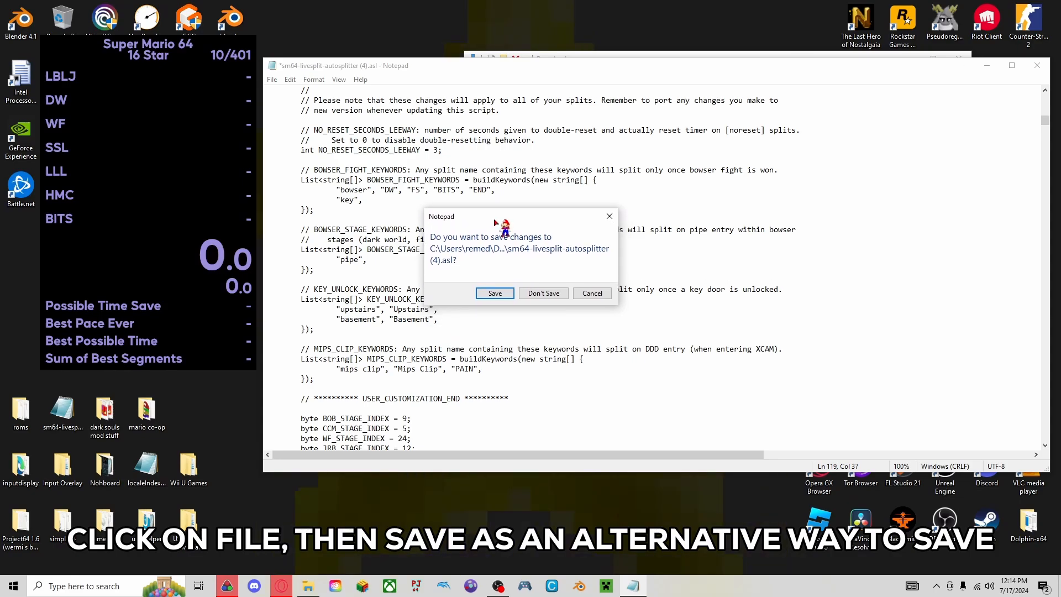
pyautogui.click(494, 293)
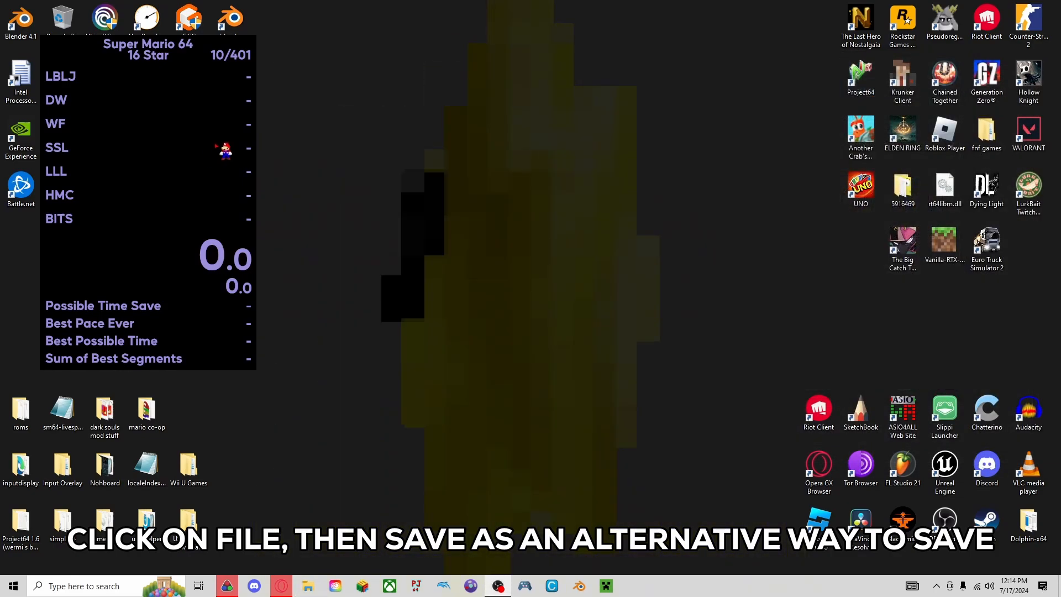
# Open the Scriptable Auto Splitter's settings from the timer's layout, check the script path and options, and accept both dialogs.
pyautogui.rightClick(213, 146)
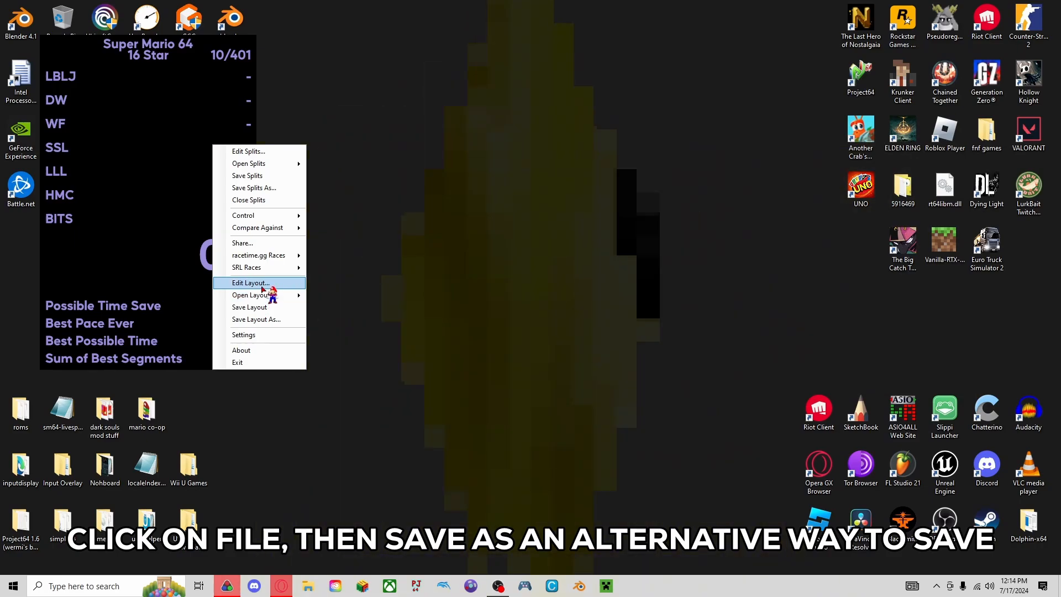
pyautogui.click(262, 287)
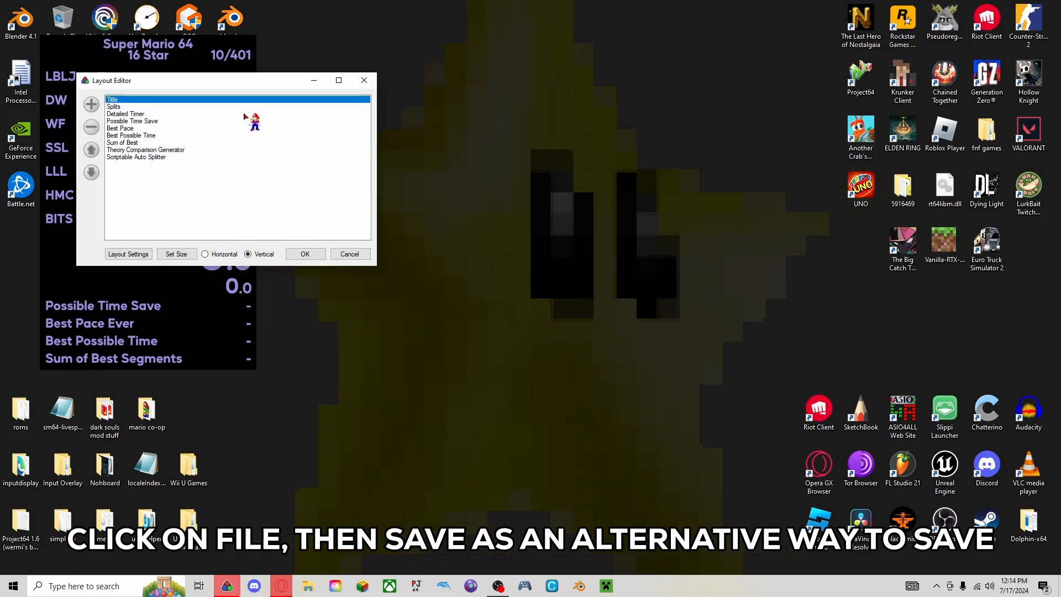
pyautogui.moveTo(265, 89); pyautogui.dragTo(408, 106)
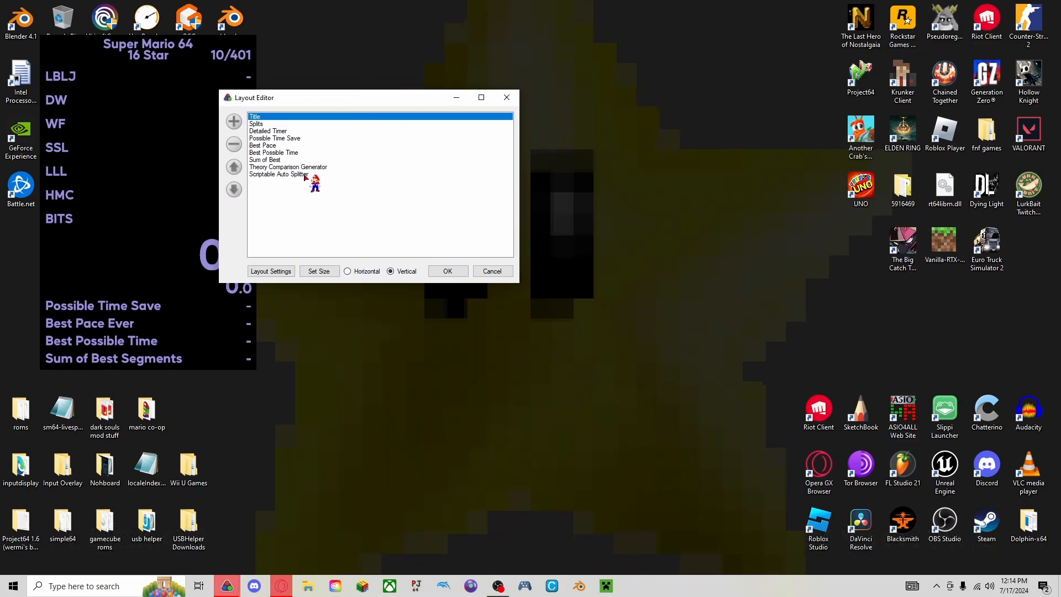
pyautogui.doubleClick(298, 175)
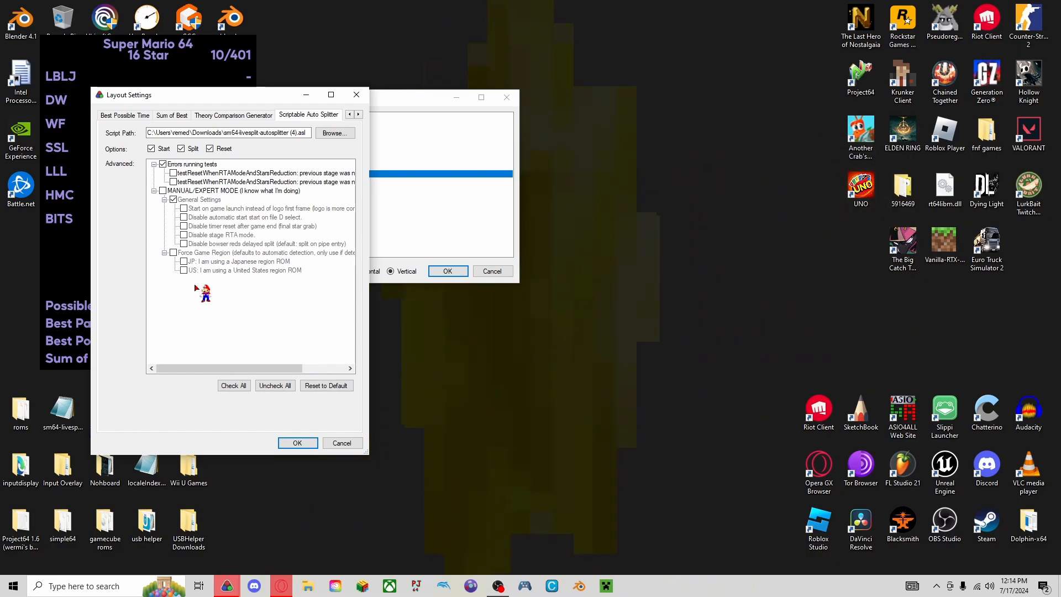
pyautogui.click(301, 443)
pyautogui.click(448, 271)
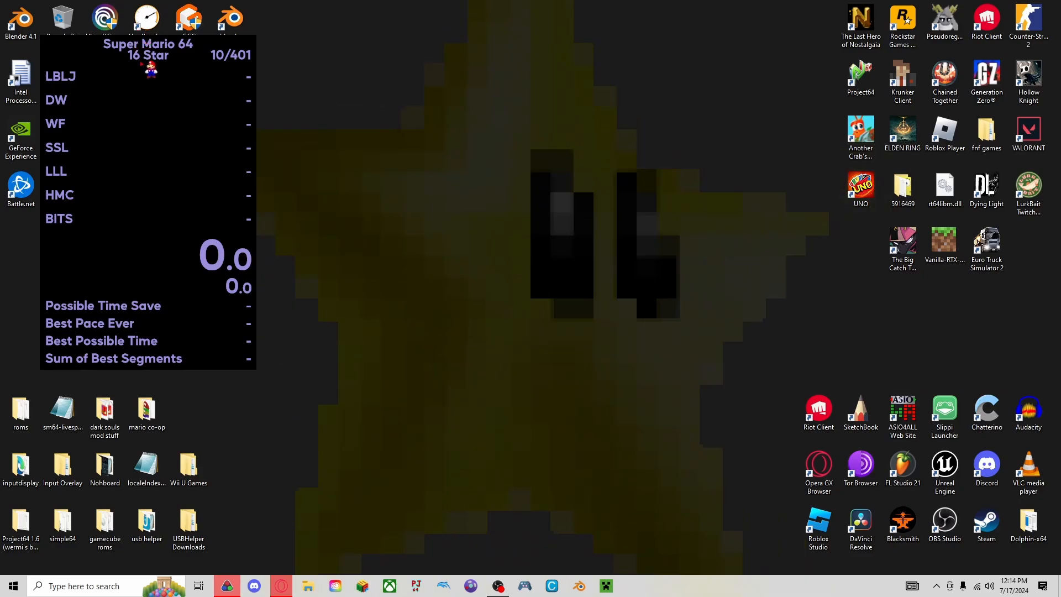
# Reposition the timer window on the desktop and look through its list of splits.
pyautogui.moveTo(150, 69); pyautogui.dragTo(197, 101)
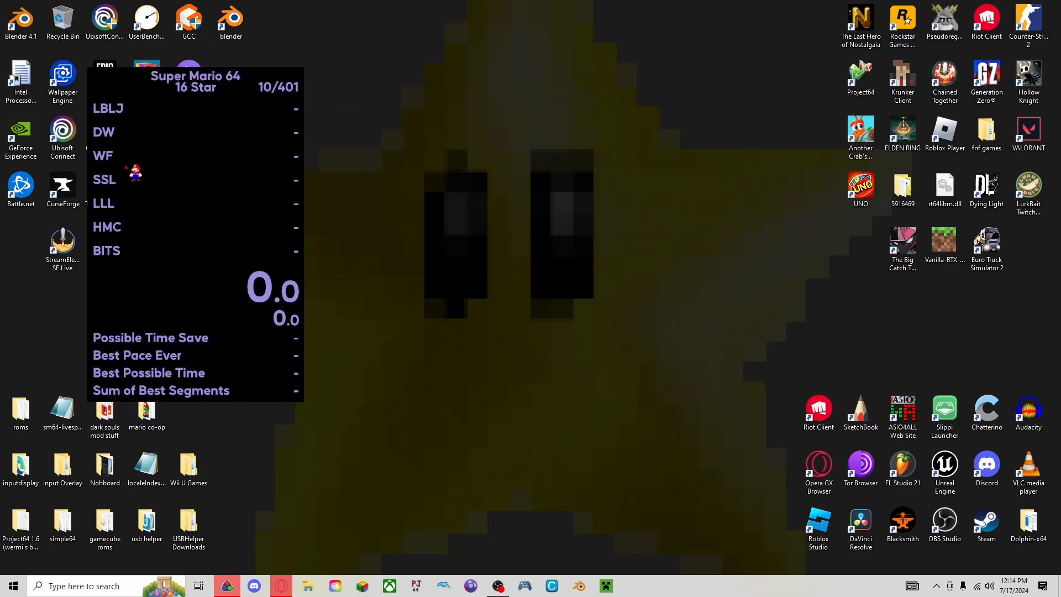
pyautogui.scroll(-2, 124, 165)
pyautogui.scroll(1, 123, 166)
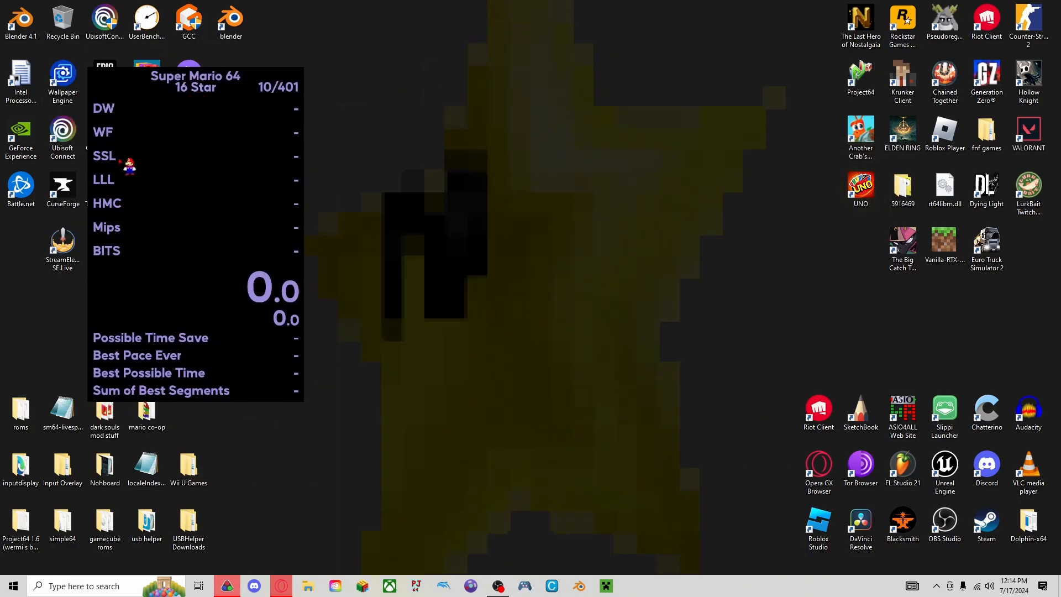
# Open the splits editor from the timer and rename the WF segment to "WF (4)".
pyautogui.rightClick(218, 110)
pyautogui.click(238, 116)
pyautogui.moveTo(230, 113); pyautogui.dragTo(505, 90)
pyautogui.click(506, 224)
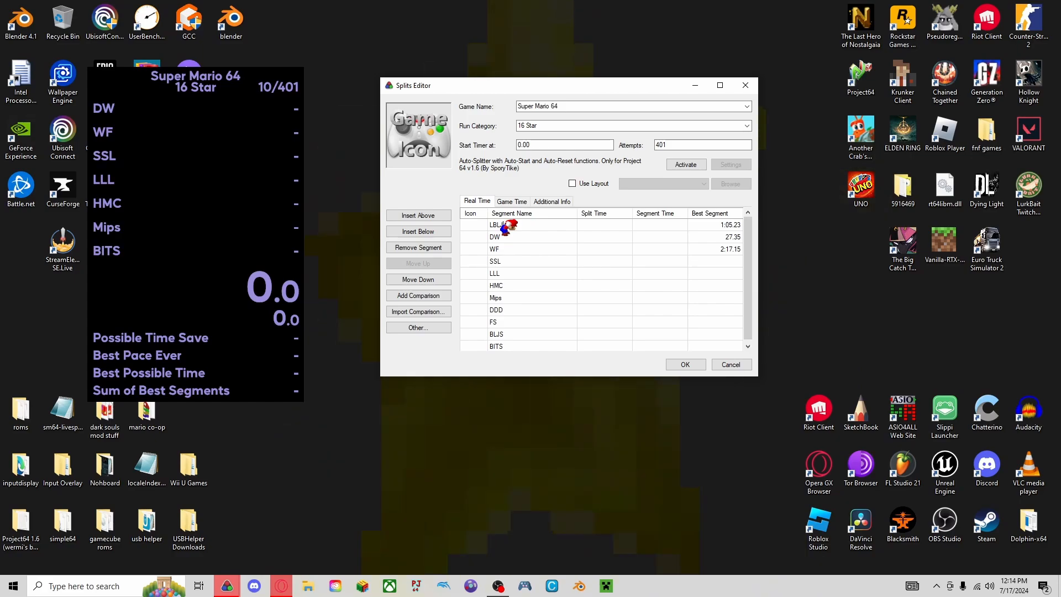
pyautogui.click(514, 251)
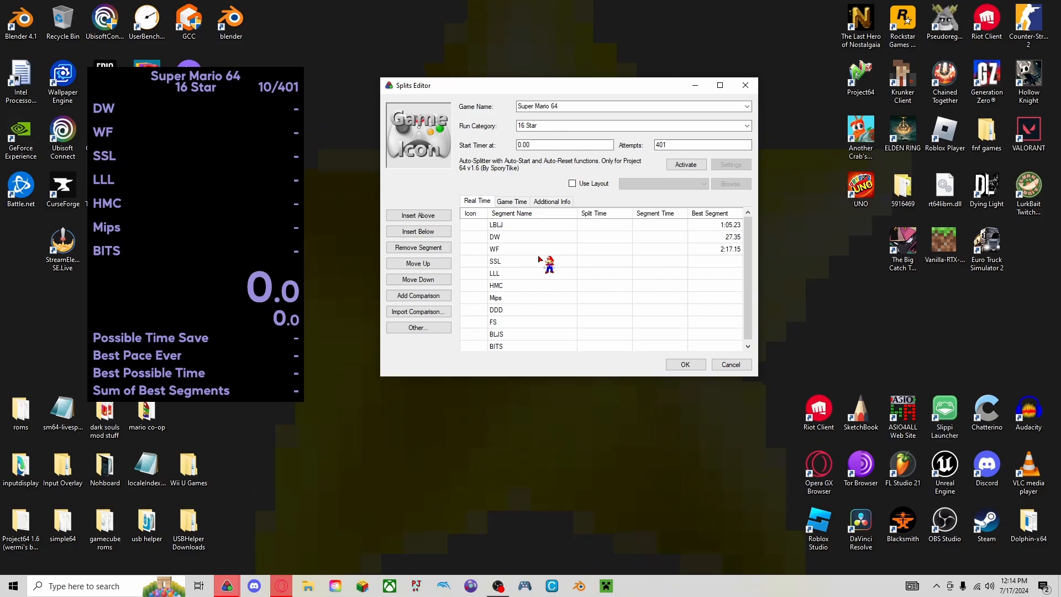
pyautogui.write('(4)')
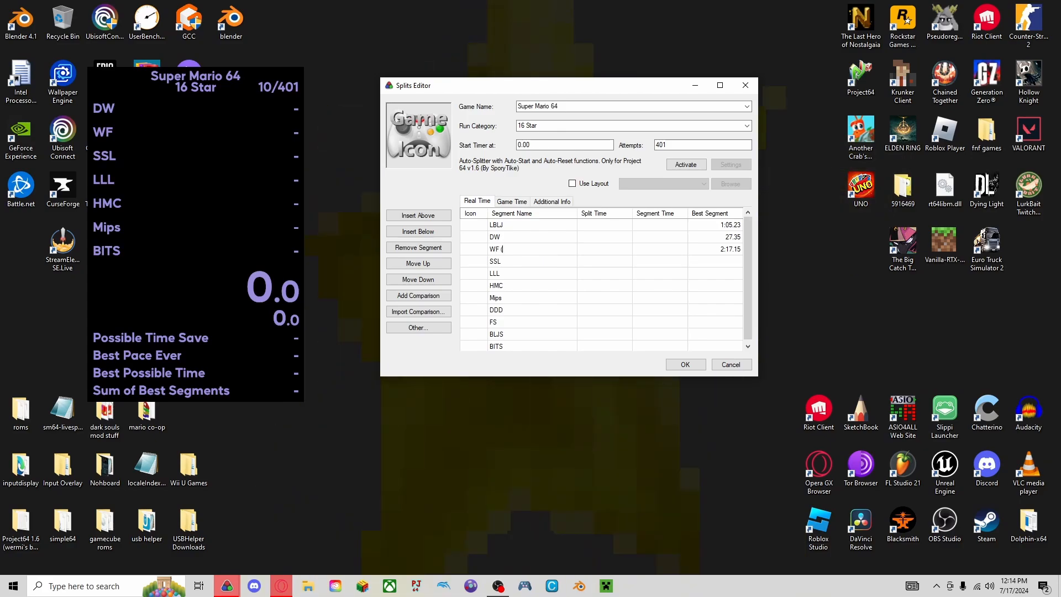
# Add the star count to the SSL segment so its name reads "SSL (7)".
pyautogui.click(511, 262)
pyautogui.click(510, 260)
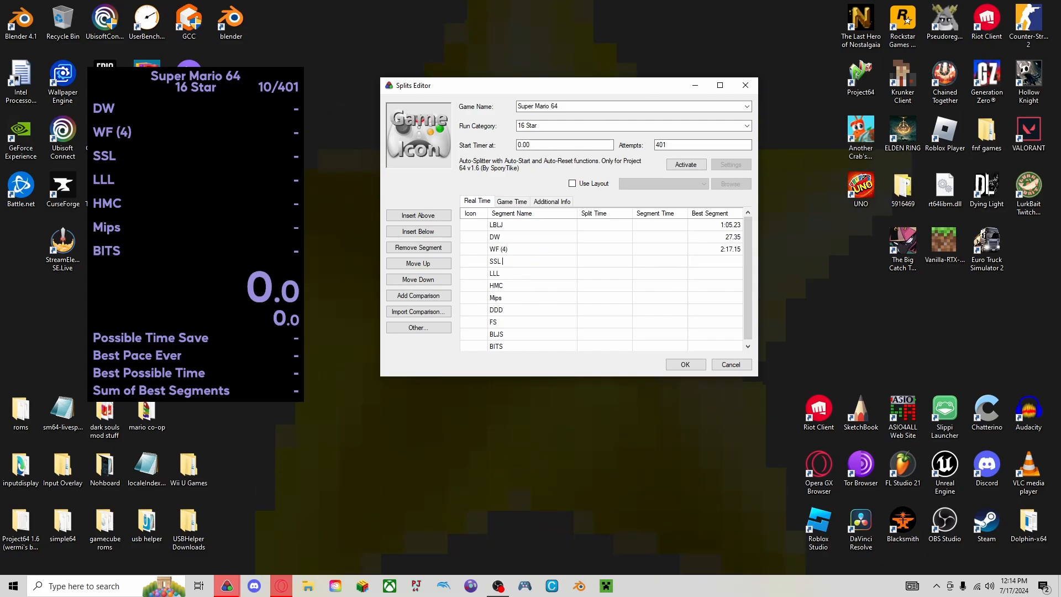
pyautogui.write('(')
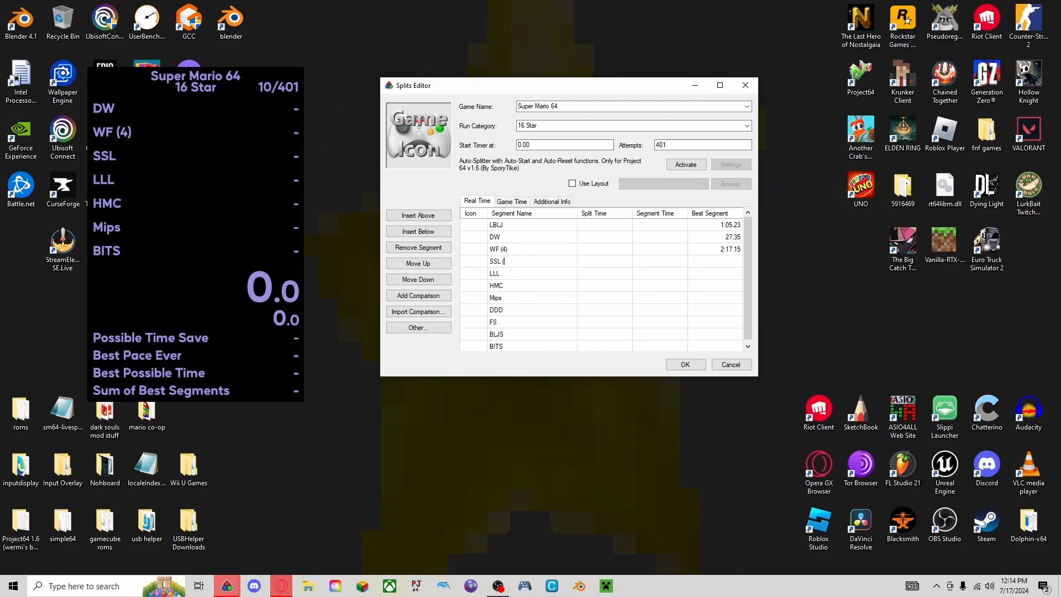
pyautogui.write('7)')
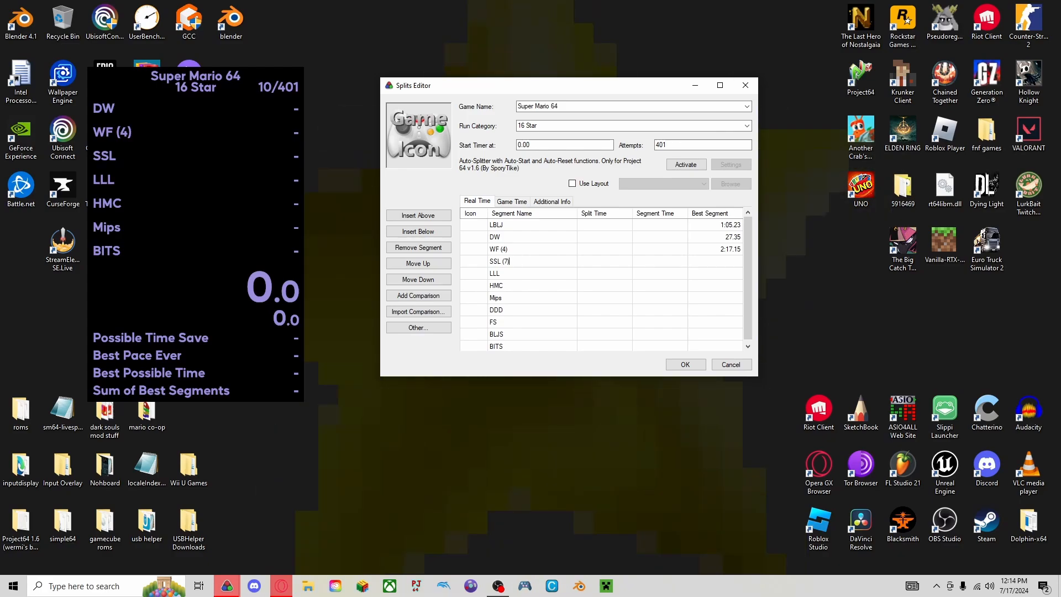
# Add the star count to the LLL segment so its name reads "LLL (11)".
pyautogui.click(505, 274)
pyautogui.click(503, 274)
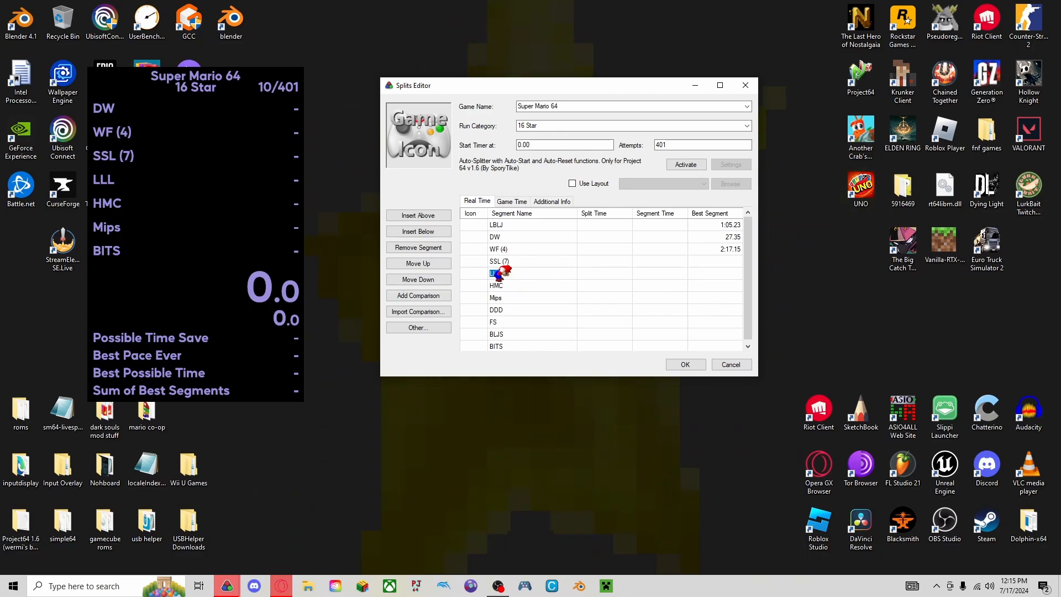
pyautogui.click(503, 273)
pyautogui.write('(11)')
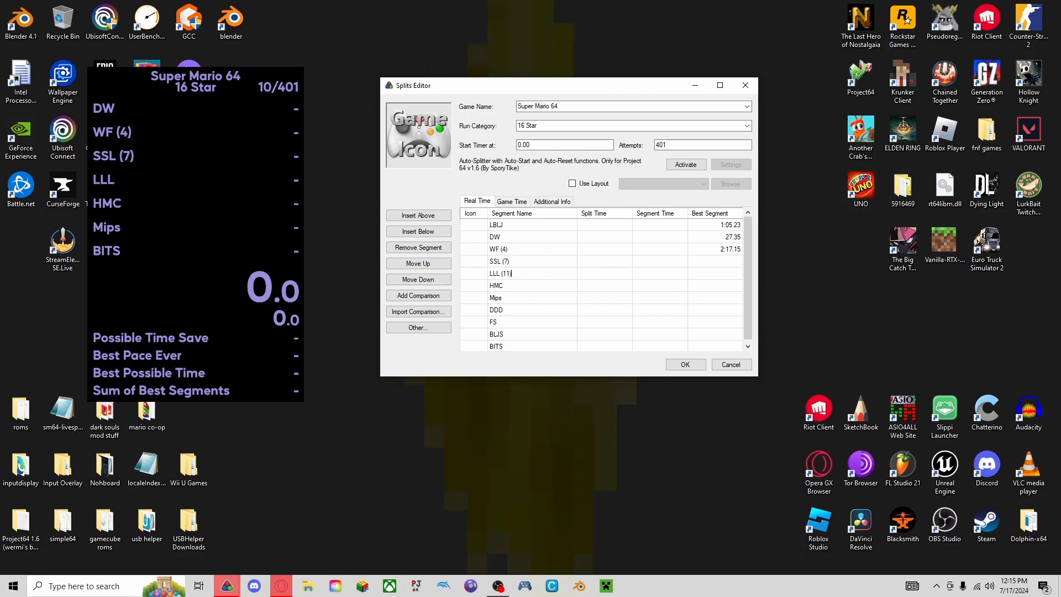
# Rename the HMC segment to "HMC (15)", with the star count in parentheses after the course name.
pyautogui.click(522, 285)
pyautogui.click(522, 285)
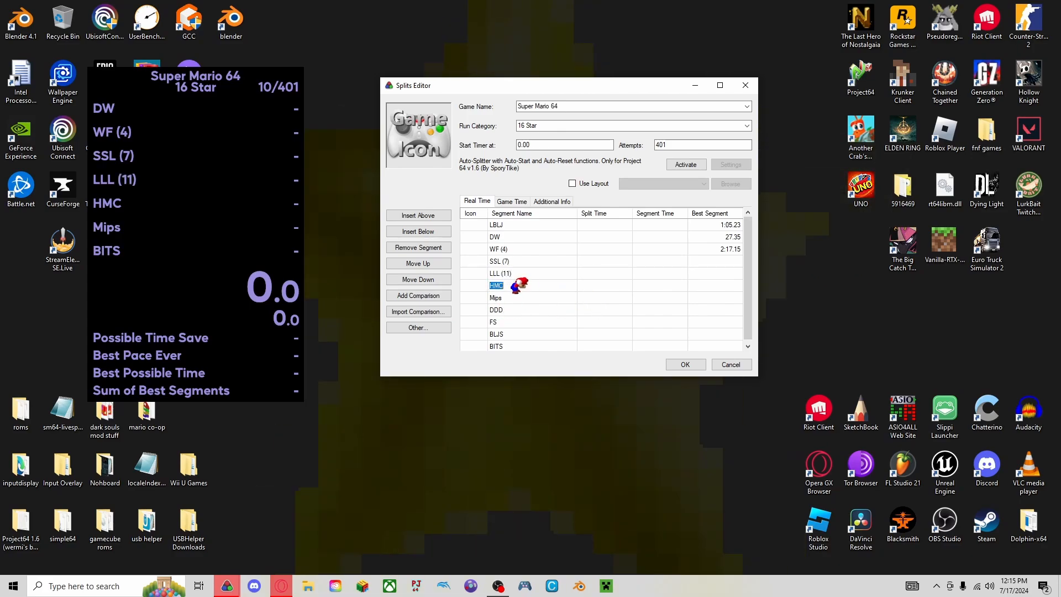
pyautogui.click(522, 284)
pyautogui.write('16')
pyautogui.press('BackSpace')
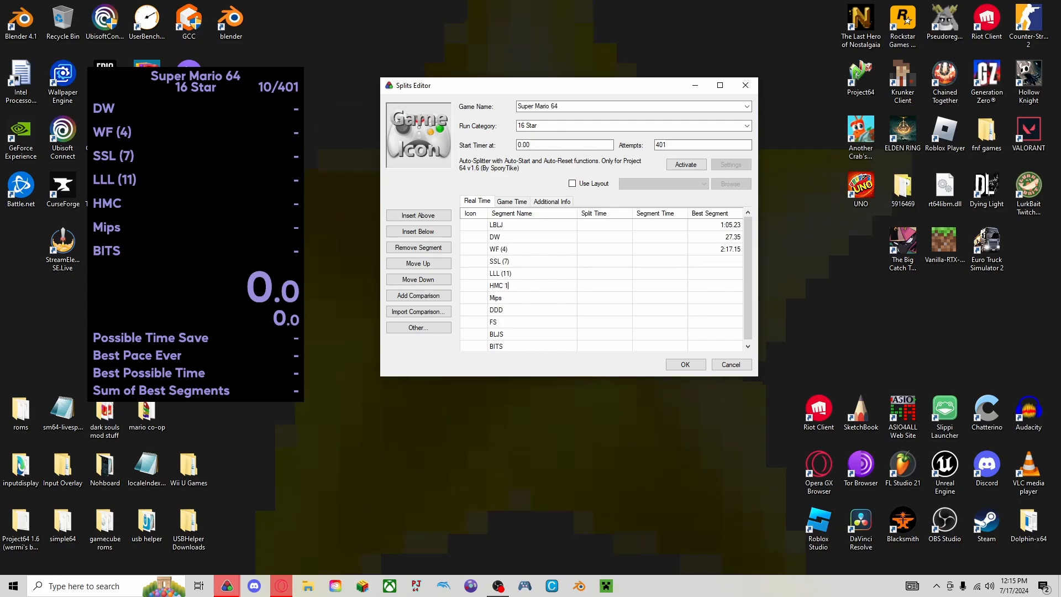
pyautogui.write('5')
pyautogui.press('Return')
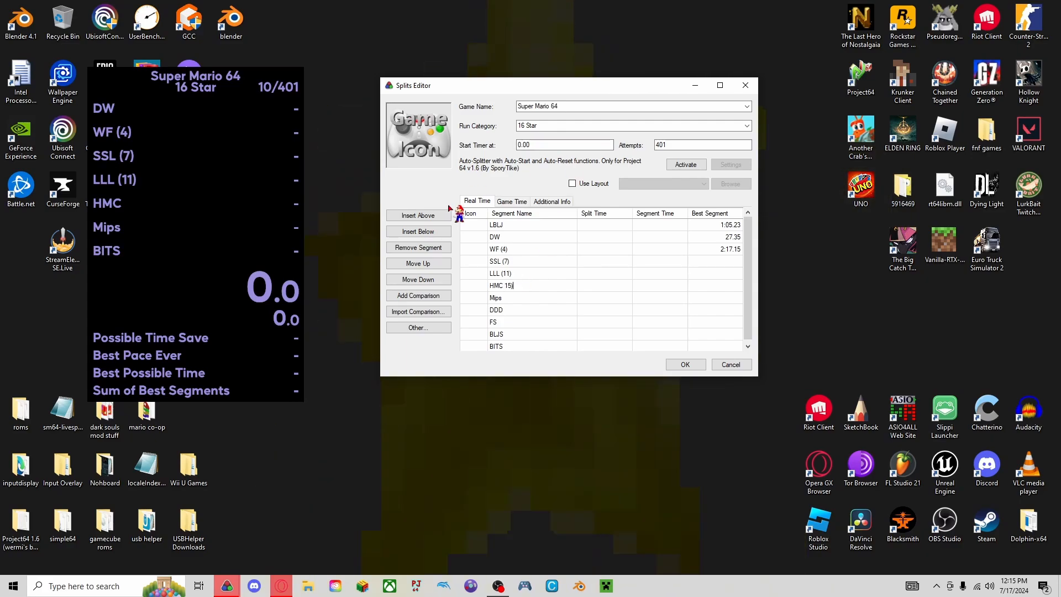
pyautogui.press('Left')
pyautogui.press('Left')
pyautogui.press('Left')
pyautogui.write('(')
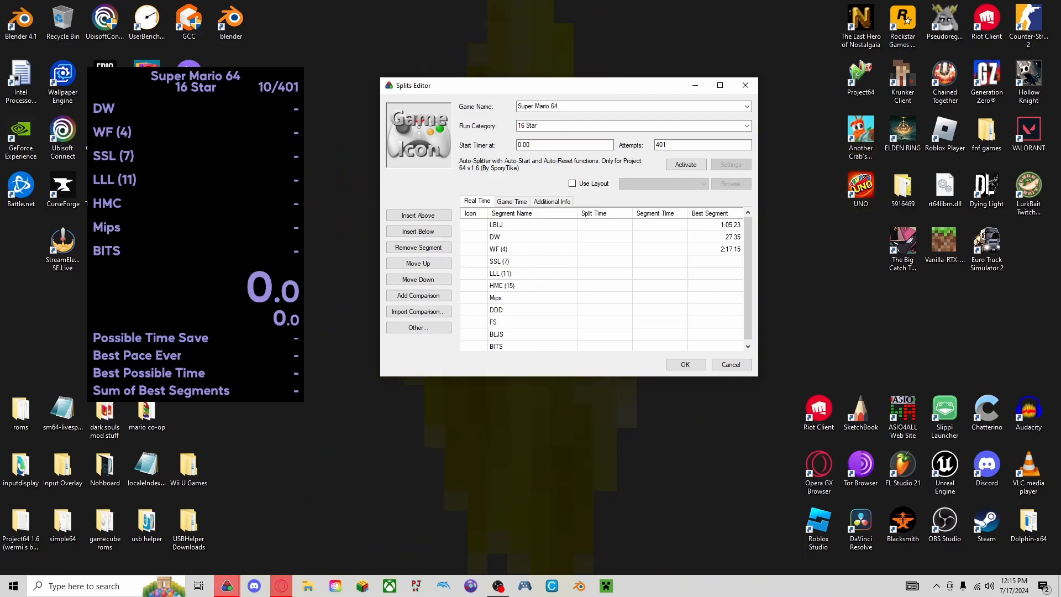
# Rename the Mips segment to "PAIN" to match the keyword added to the script.
pyautogui.click(514, 299)
pyautogui.click(513, 297)
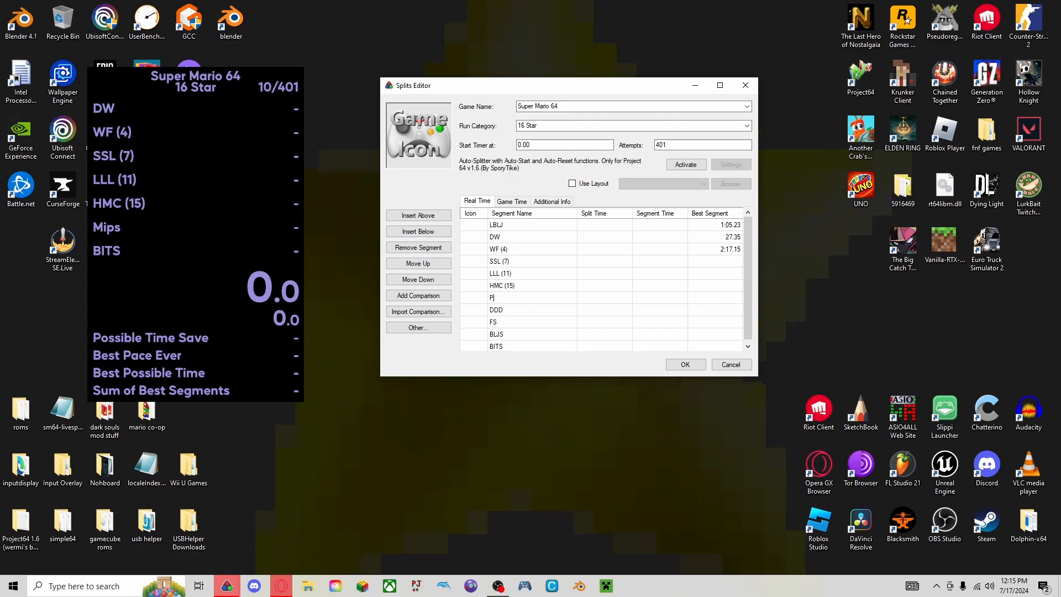
pyautogui.write('P')
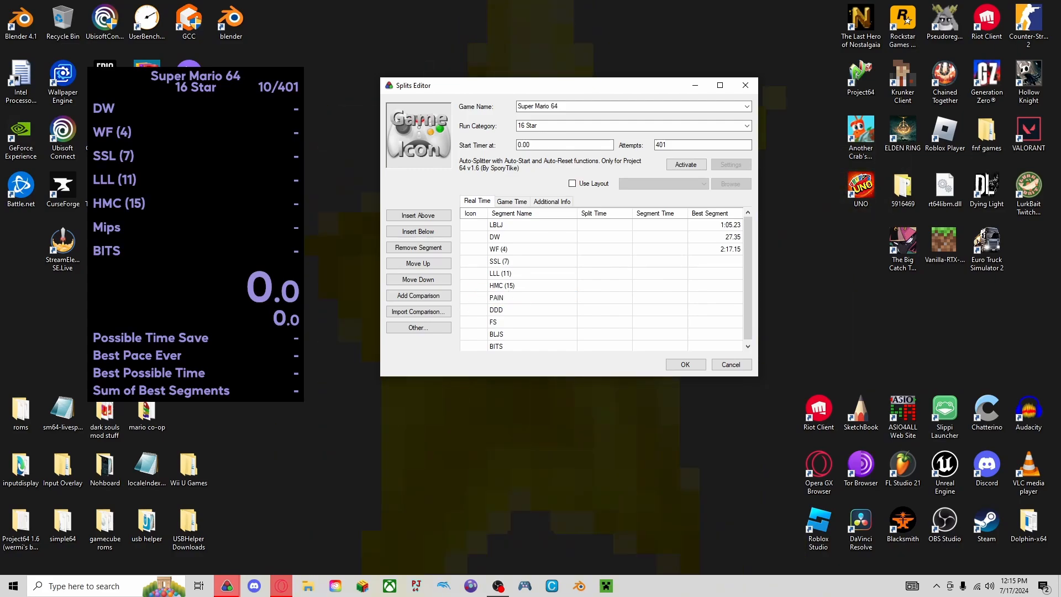
# Add the star count to the DDD segment so its name reads "DDD (16)".
pyautogui.click(517, 310)
pyautogui.click(516, 310)
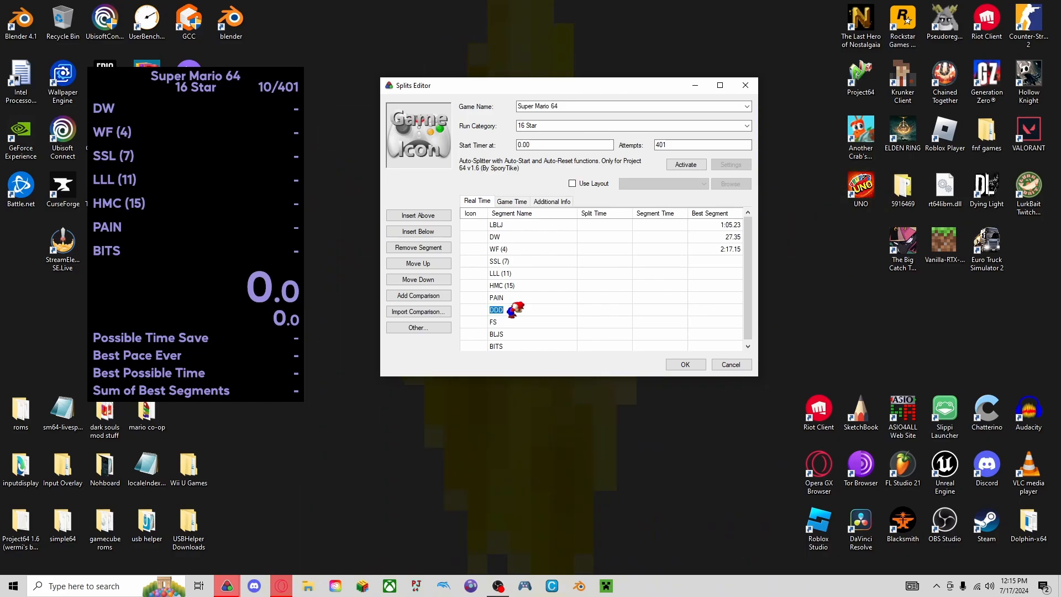
pyautogui.scroll(-1, 517, 310)
pyautogui.write('(16')
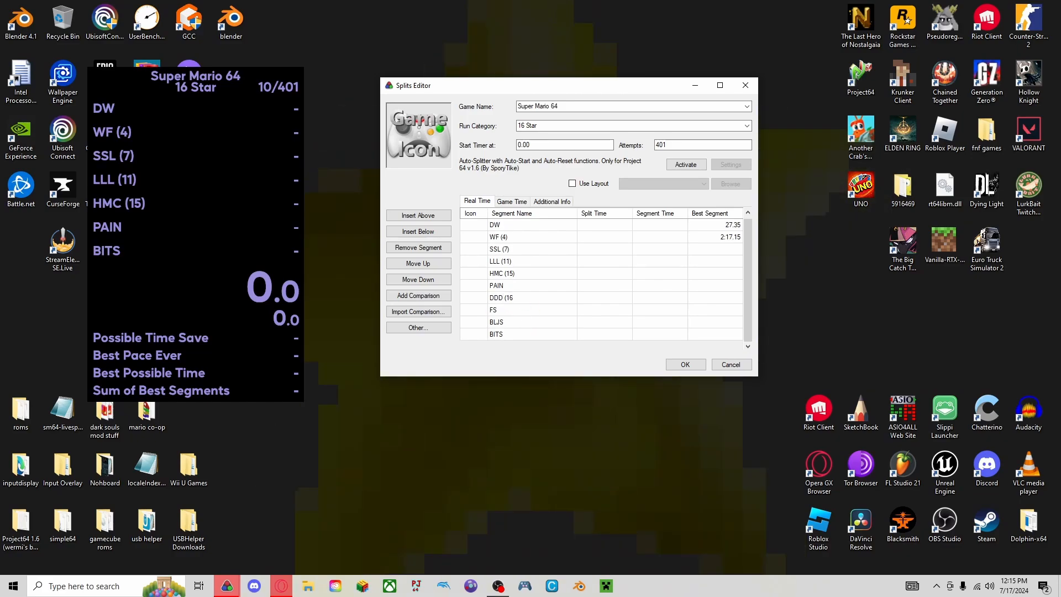
pyautogui.write(')')
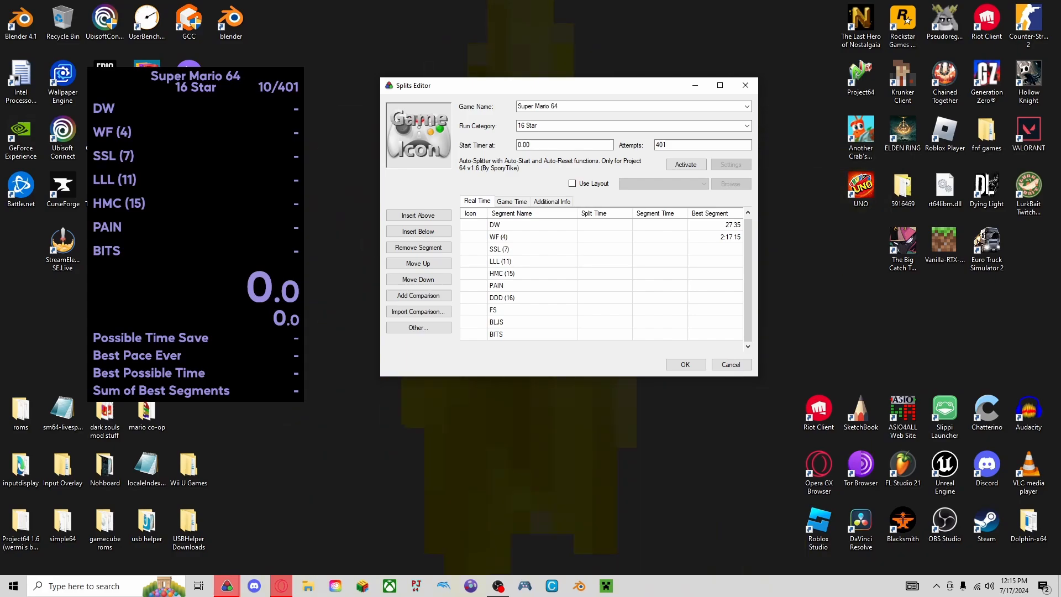
pyautogui.click(500, 309)
pyautogui.click(500, 310)
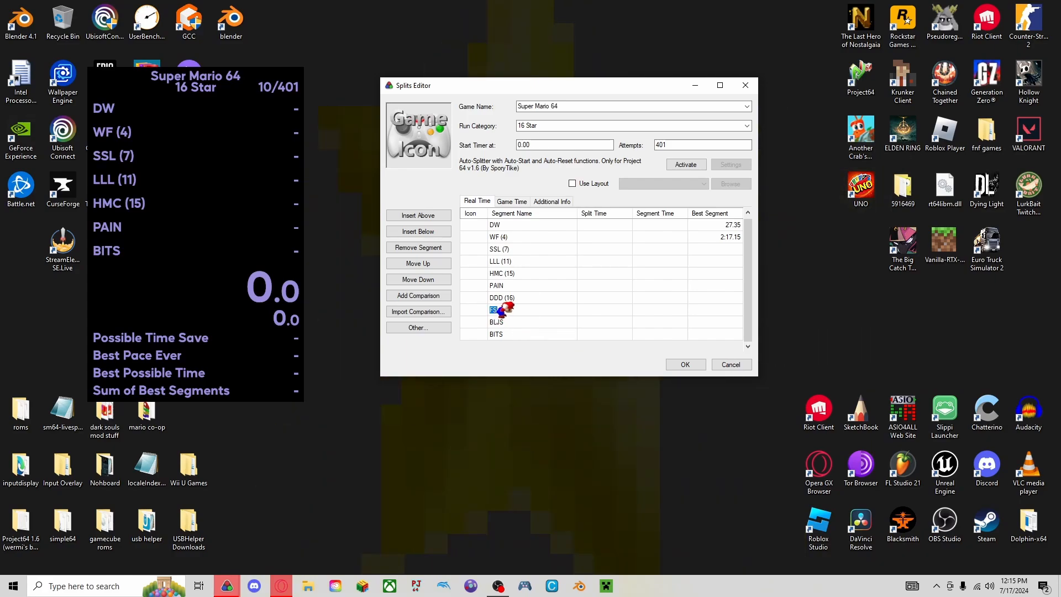
pyautogui.click(511, 322)
pyautogui.click(504, 321)
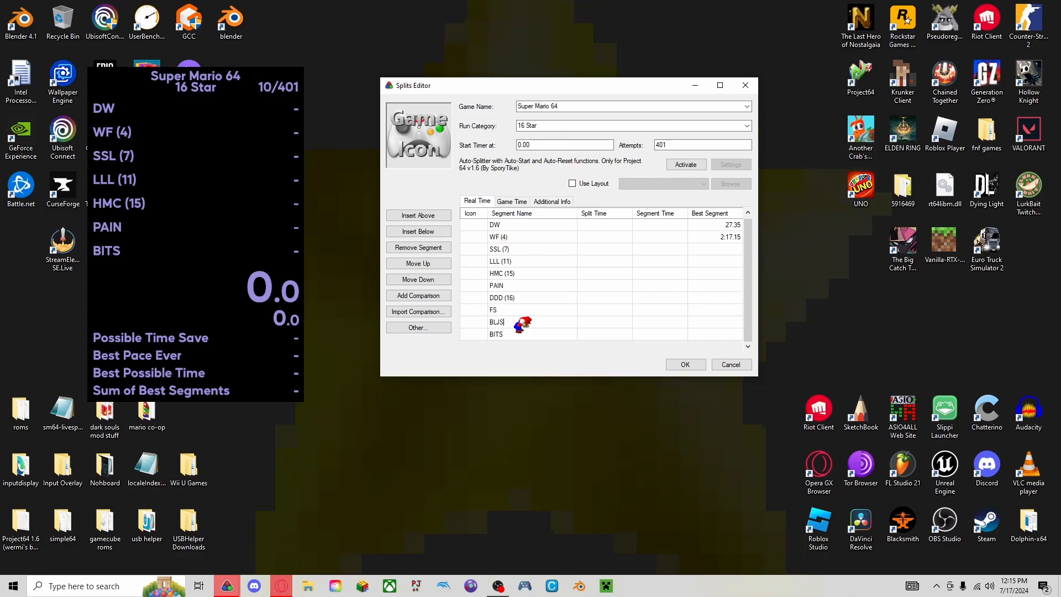
pyautogui.scroll(1, 534, 293)
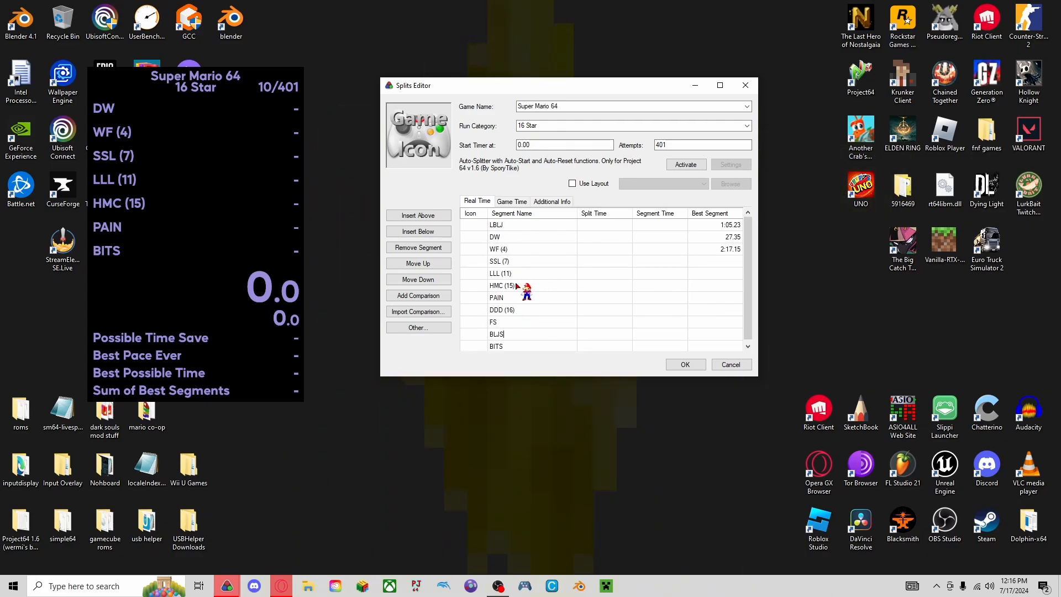